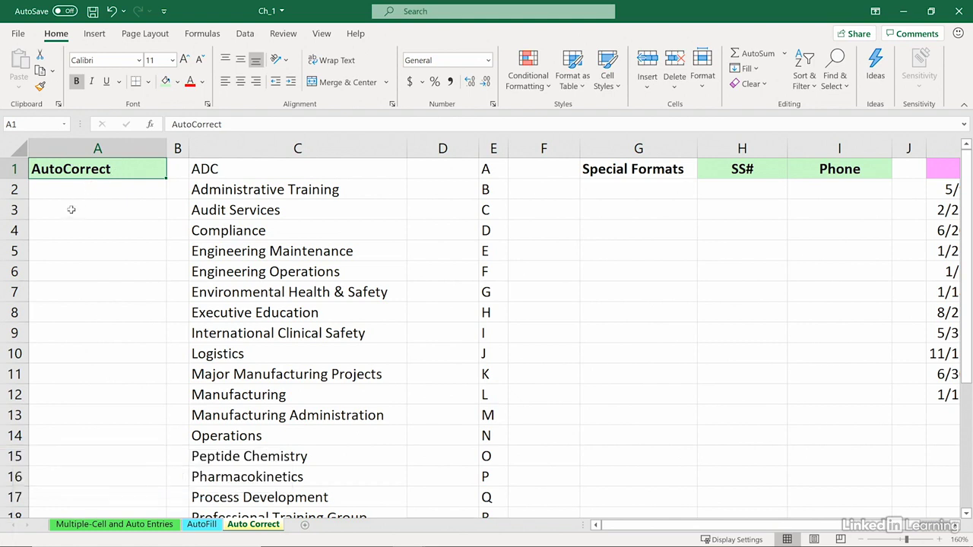
Enter the misspelling 'Comany' in A2 so AutoCorrect changes it to 'Company'
click(58, 190)
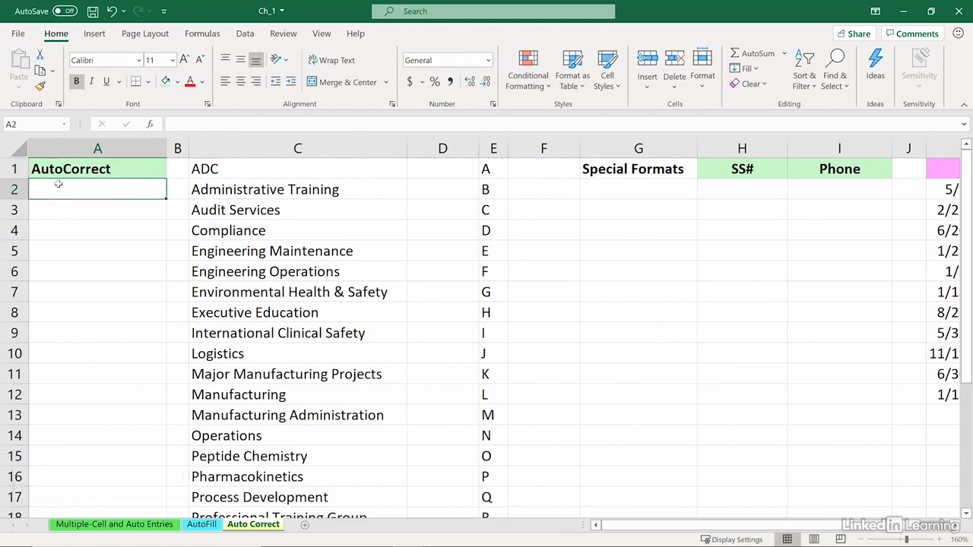
text(Co)
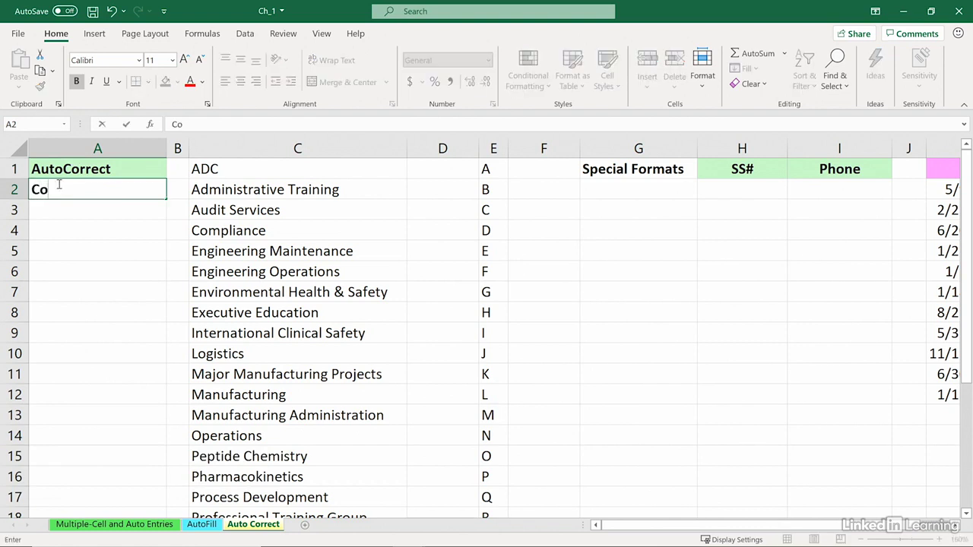
text(many)
key(Return)
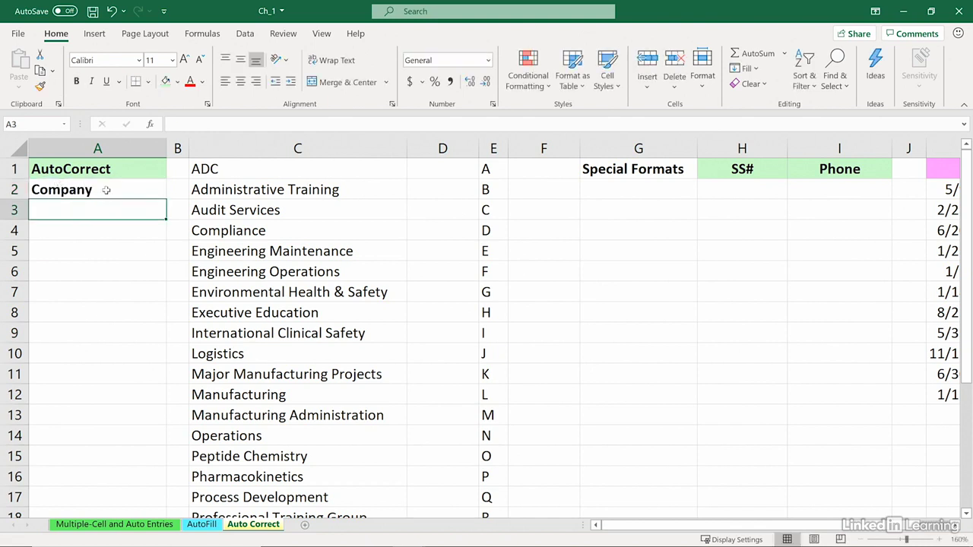
click(106, 190)
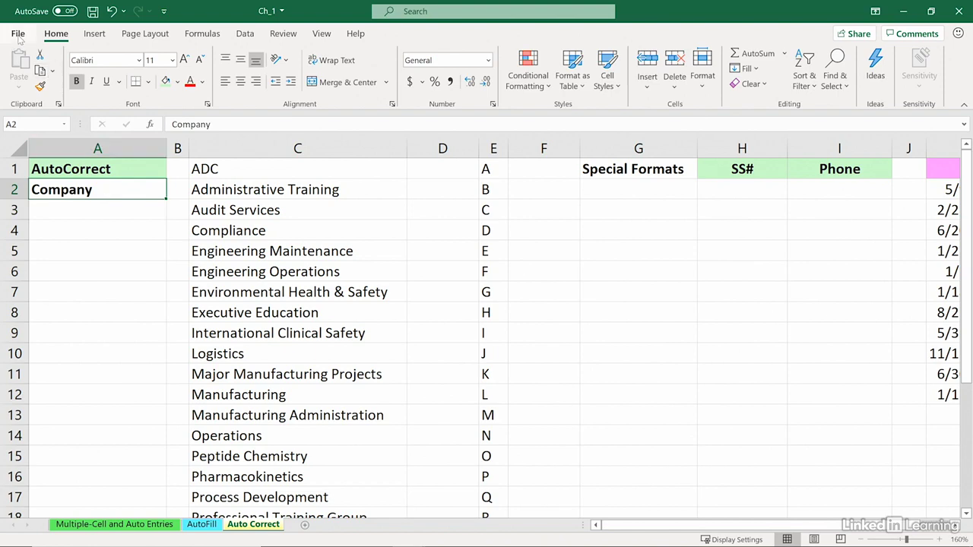
Open the AutoCorrect dialog from Excel Options > Proofing
click(18, 35)
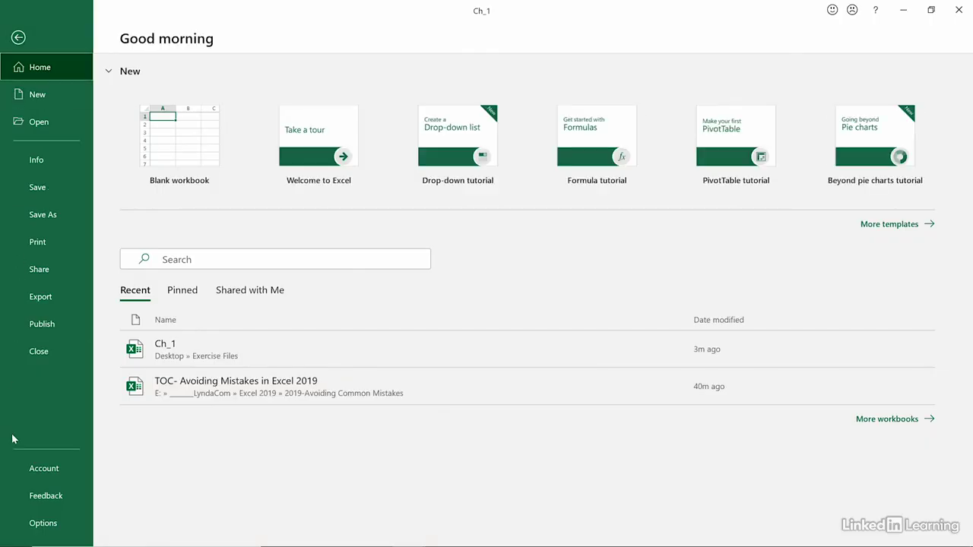
click(31, 523)
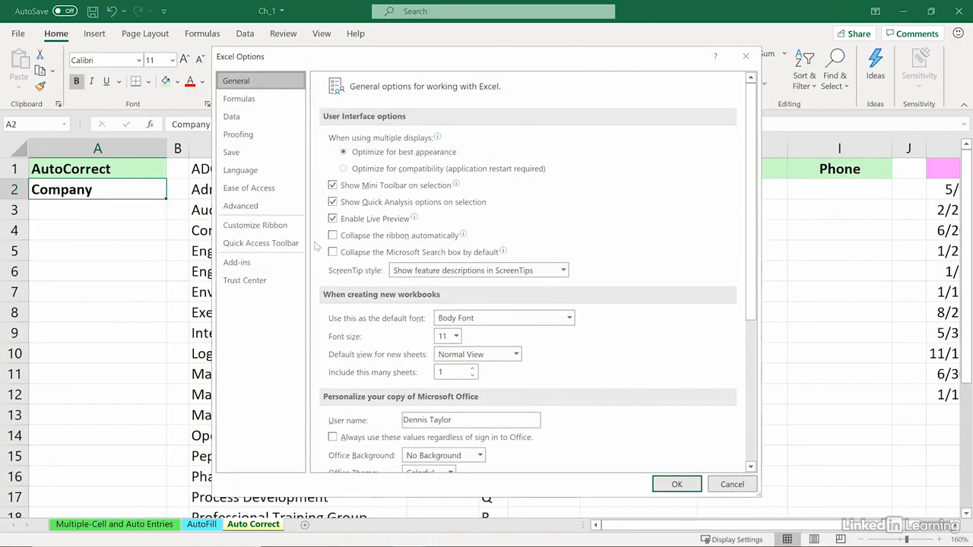
click(247, 134)
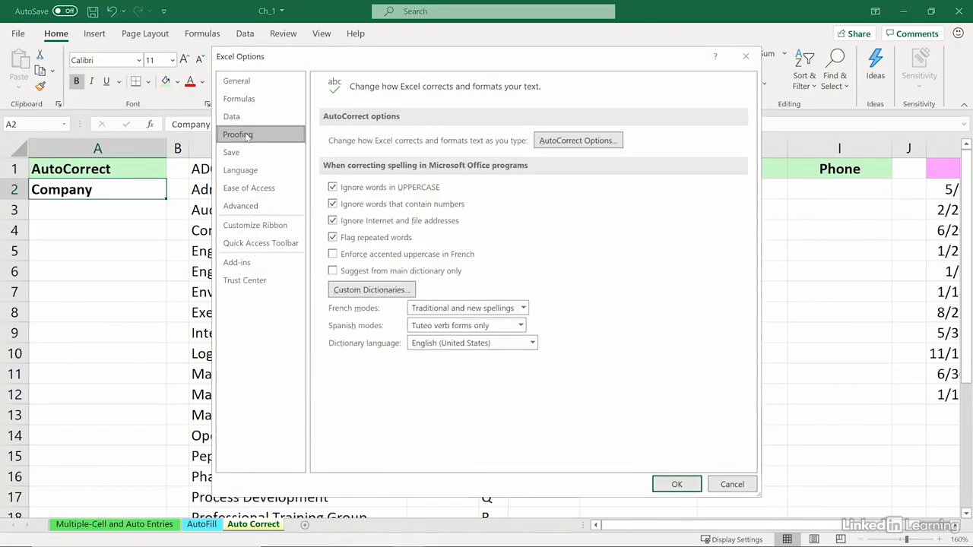
click(587, 143)
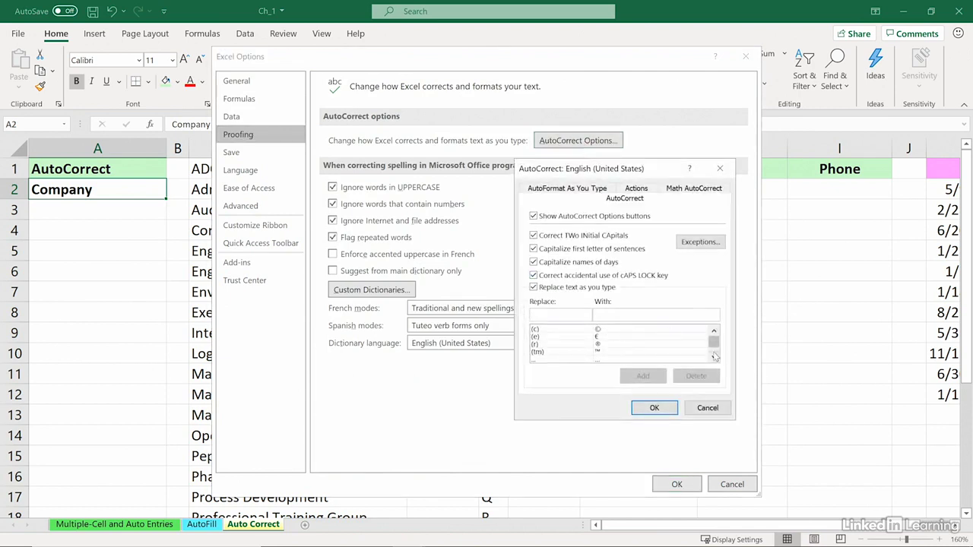
Scroll through the Replace/With list of built-in AutoCorrect replacements
click(713, 356)
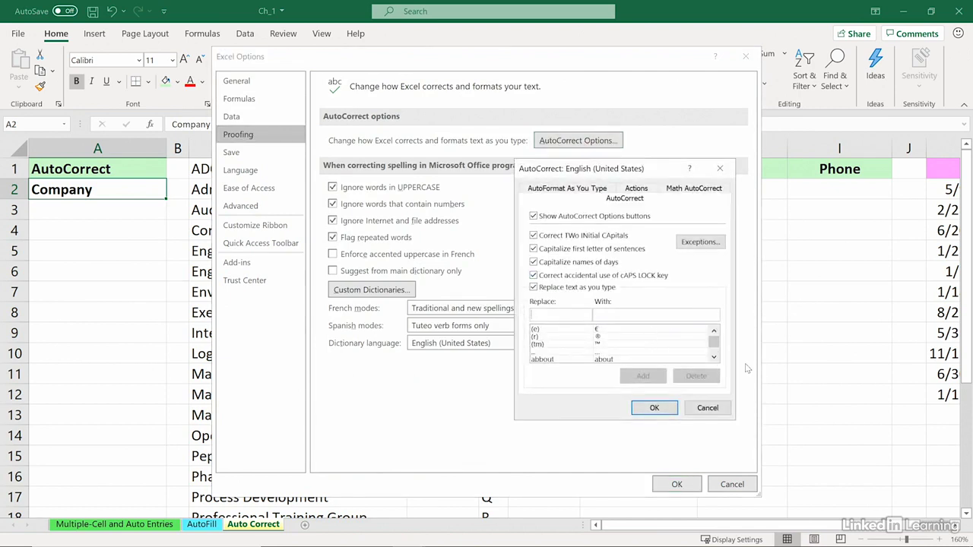
click(713, 357)
click(714, 357)
click(715, 357)
click(714, 358)
click(714, 358)
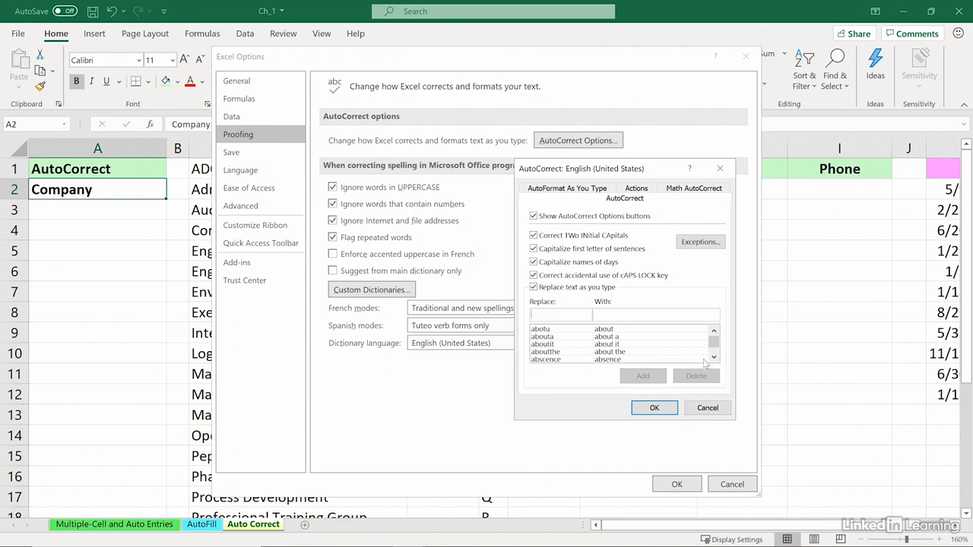
click(713, 357)
click(714, 358)
click(713, 357)
click(713, 357)
click(714, 358)
click(714, 357)
click(714, 357)
click(713, 357)
click(714, 357)
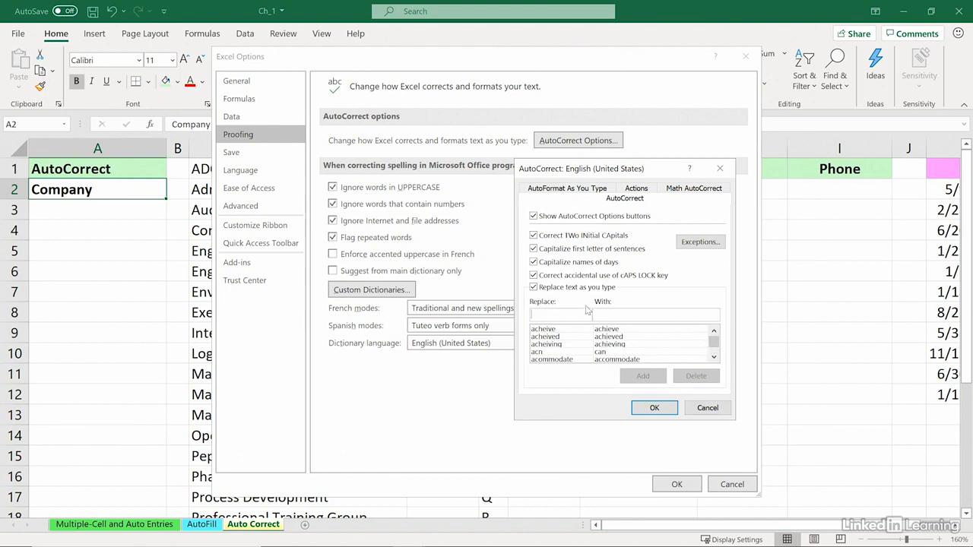
Add an AutoCorrect entry replacing 'qt' with 'telecommunications' and close the AutoCorrect dialog
click(610, 313)
text(telecommunications)
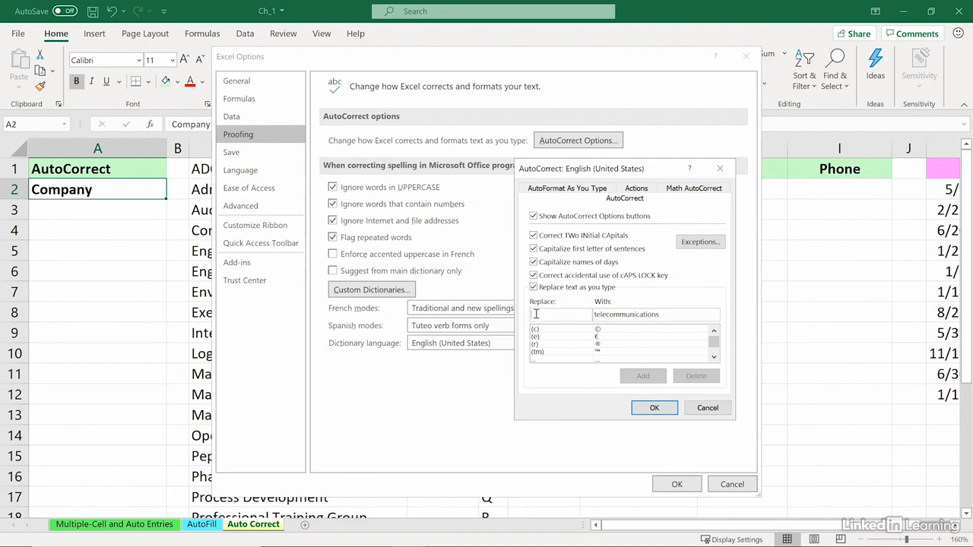
click(536, 313)
text(qt)
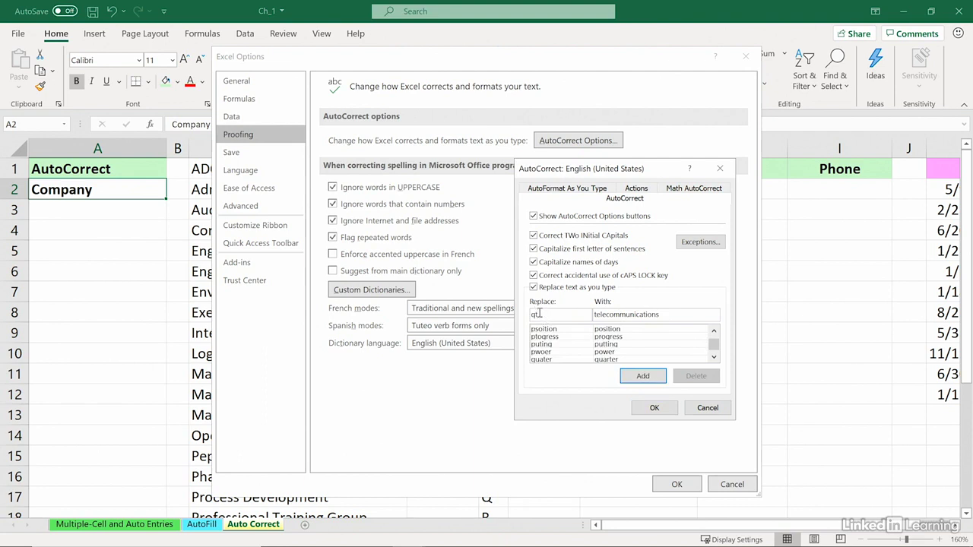
drag(538, 314, 528, 314)
click(642, 375)
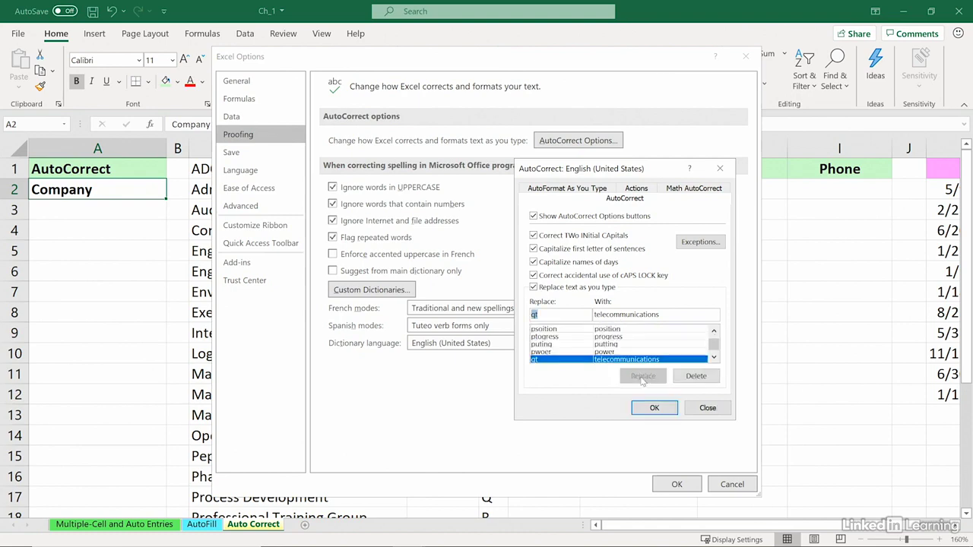
click(648, 409)
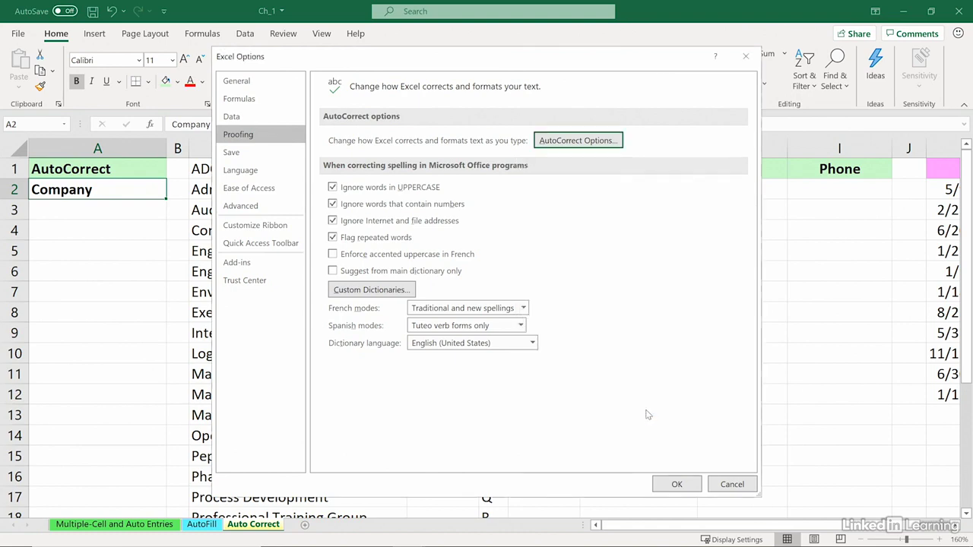
Close Excel Options, then type 'qt' in A4 and 'Qt Dept' in A5 to test the expansion
click(669, 485)
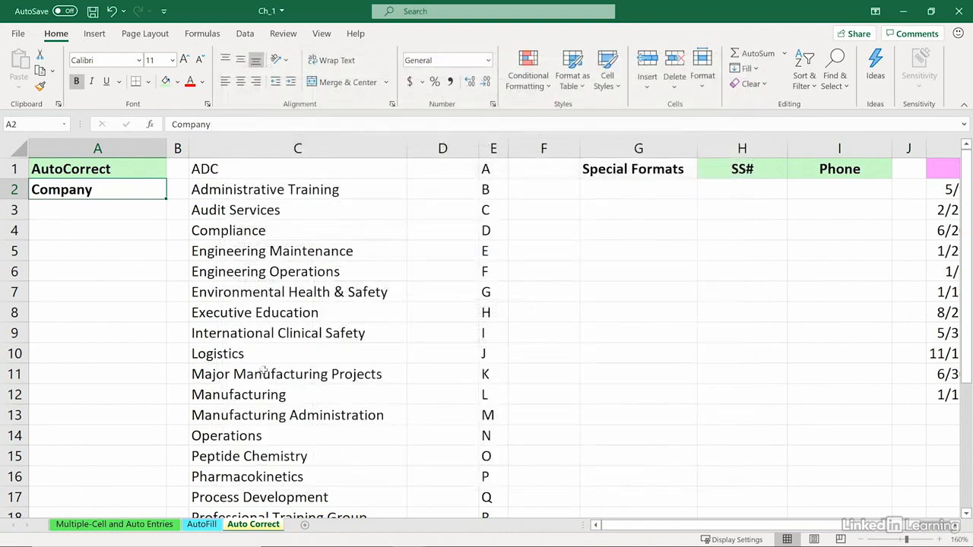
click(71, 233)
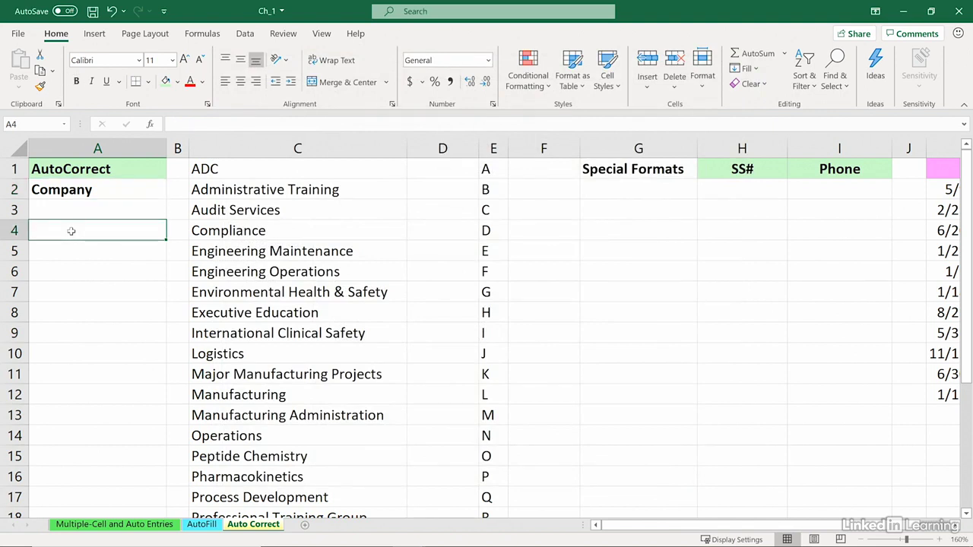
text(qt)
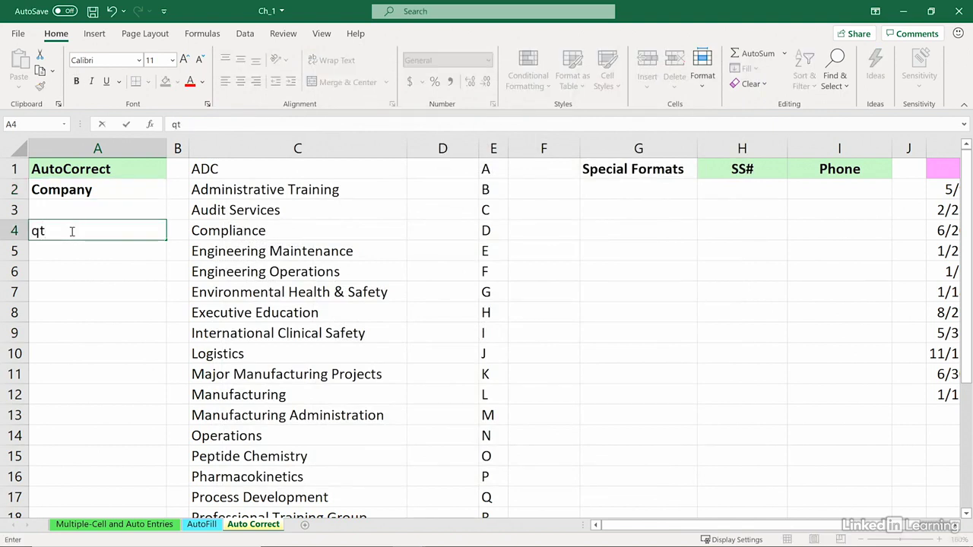
key(Return)
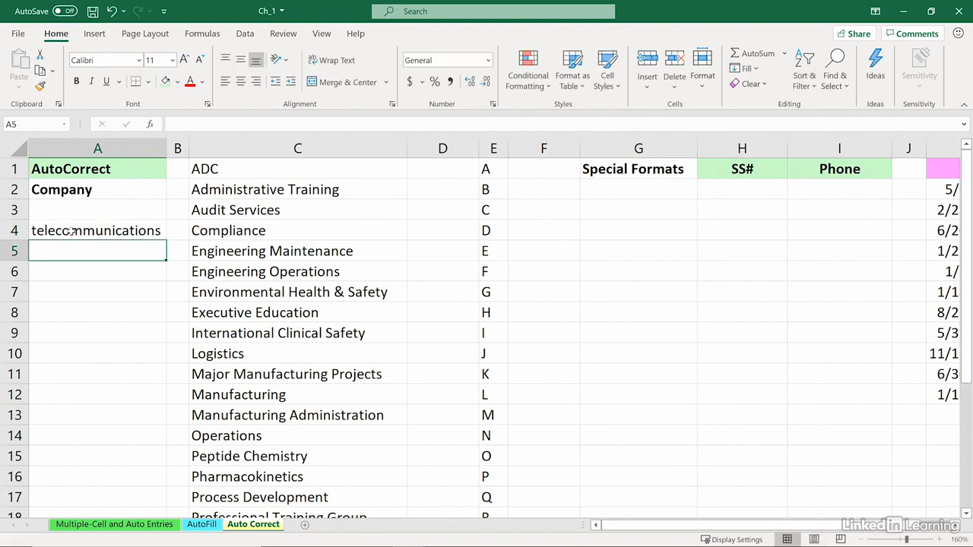
text(Qt)
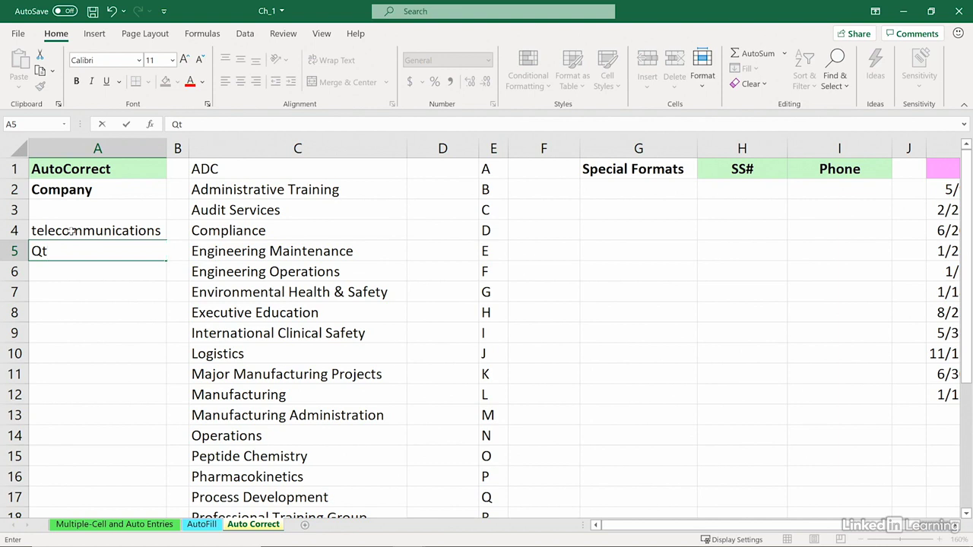
text( Dept)
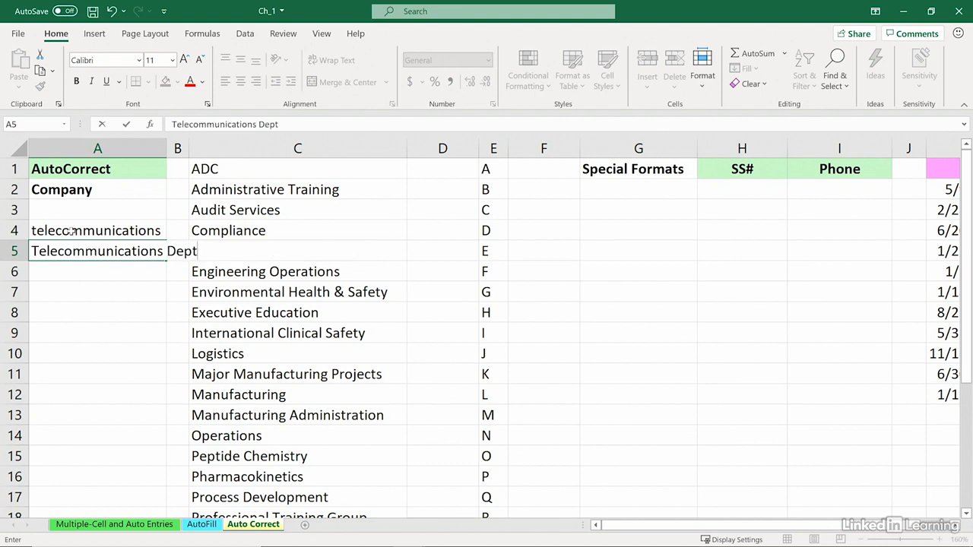
key(Return)
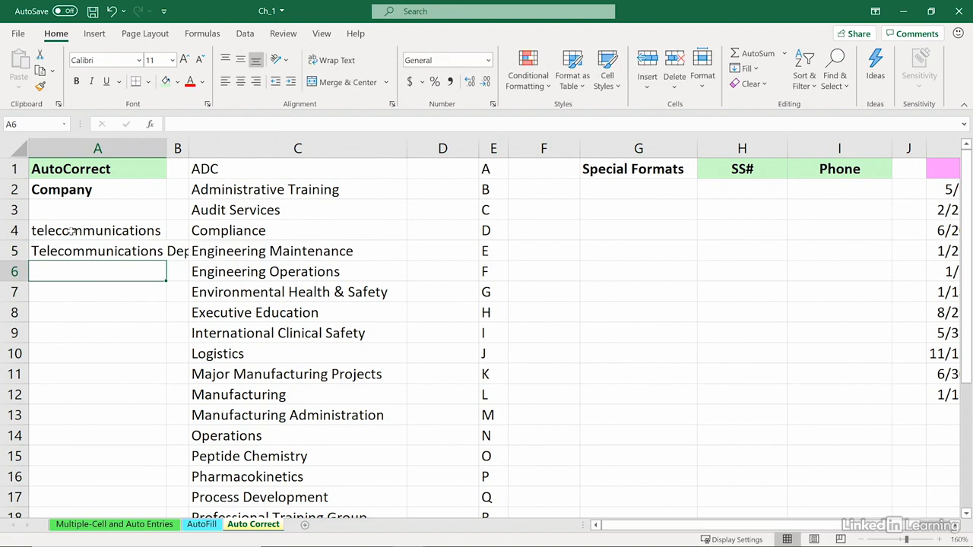
Select the full department list C1:C23, starting from ADC
click(308, 297)
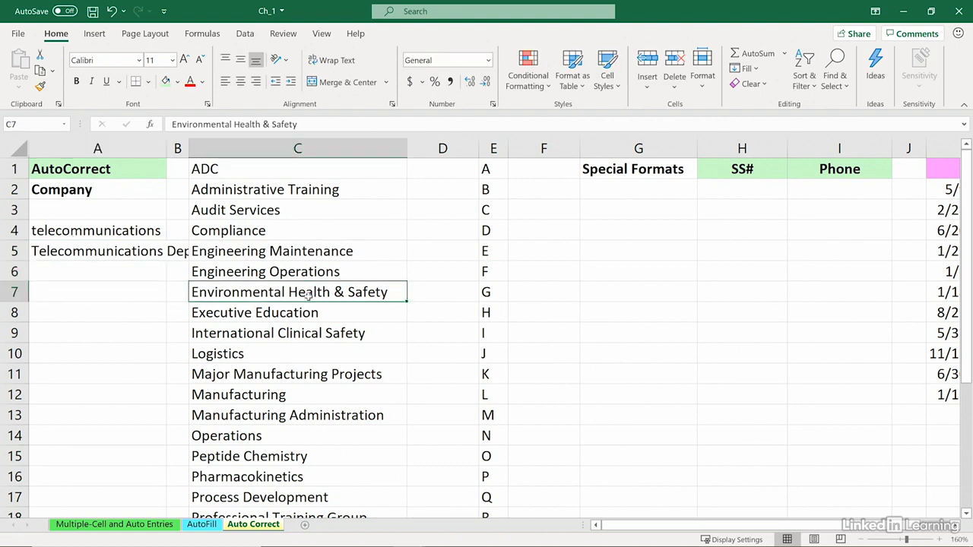
click(312, 415)
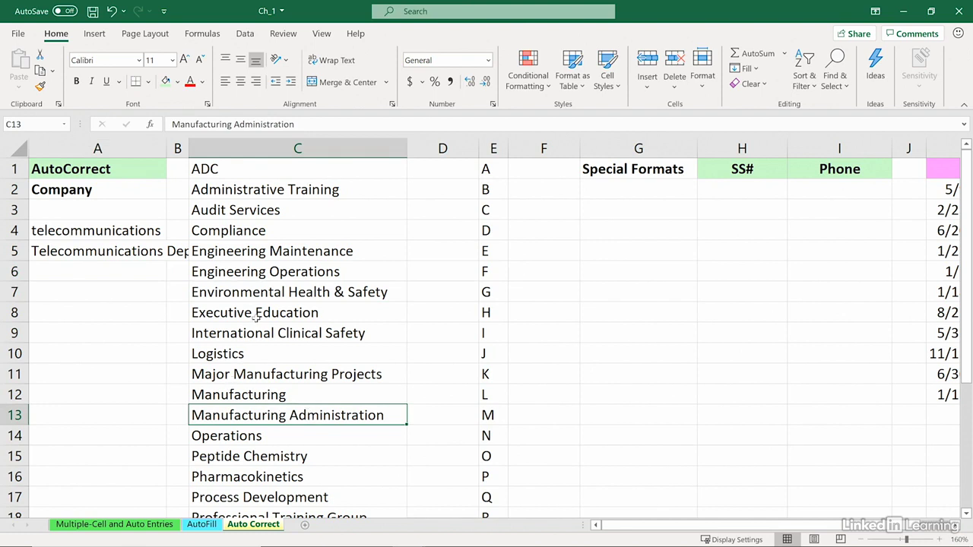
click(79, 254)
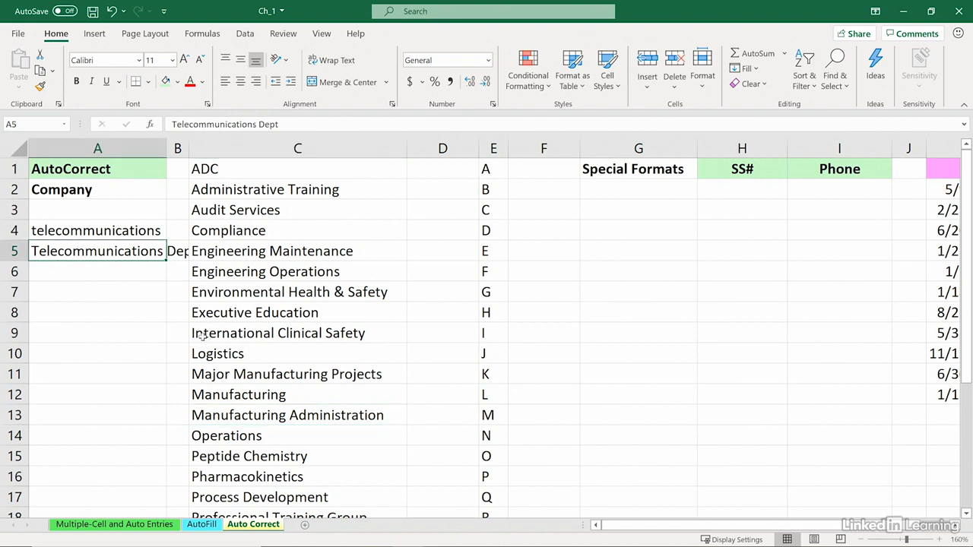
click(310, 173)
drag(310, 173, 333, 506)
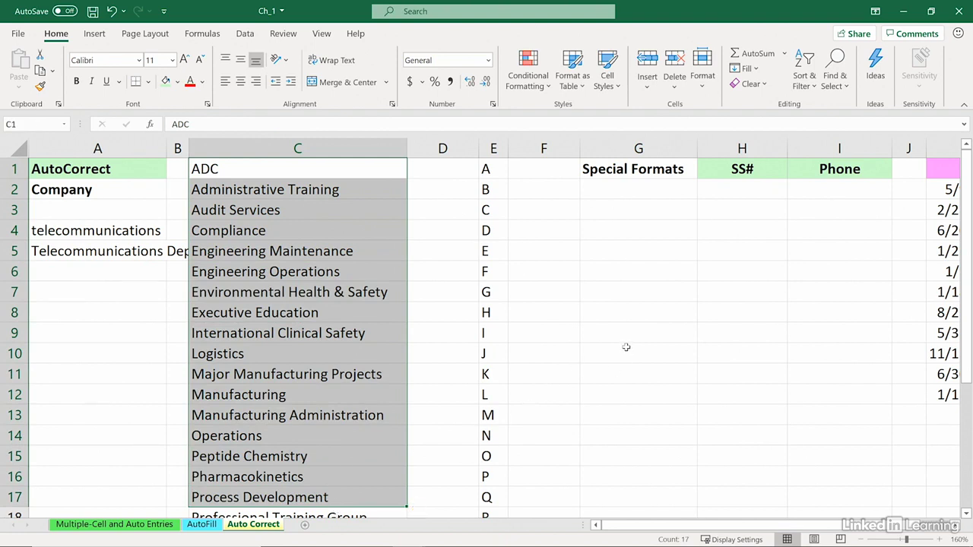
click(603, 230)
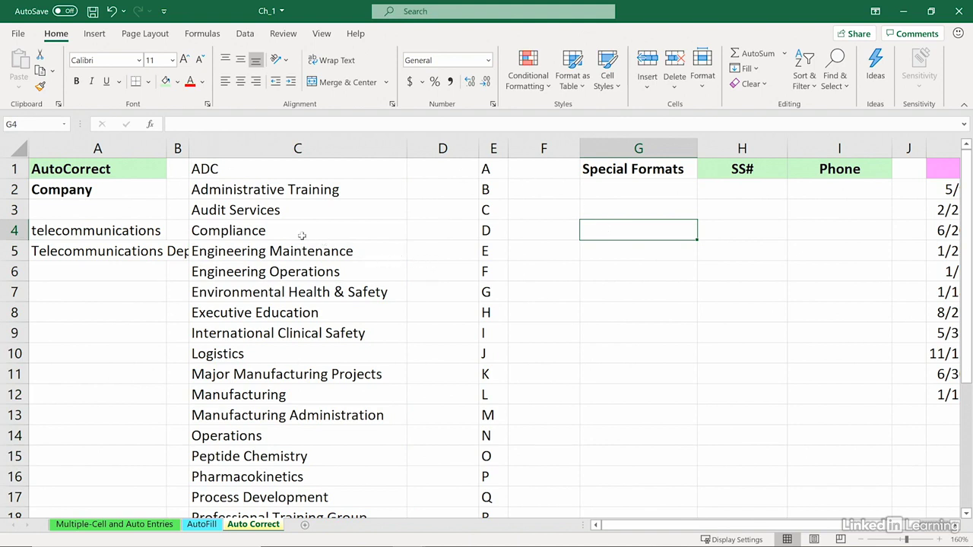
drag(288, 167, 301, 476)
scroll(338, 441, up, 3)
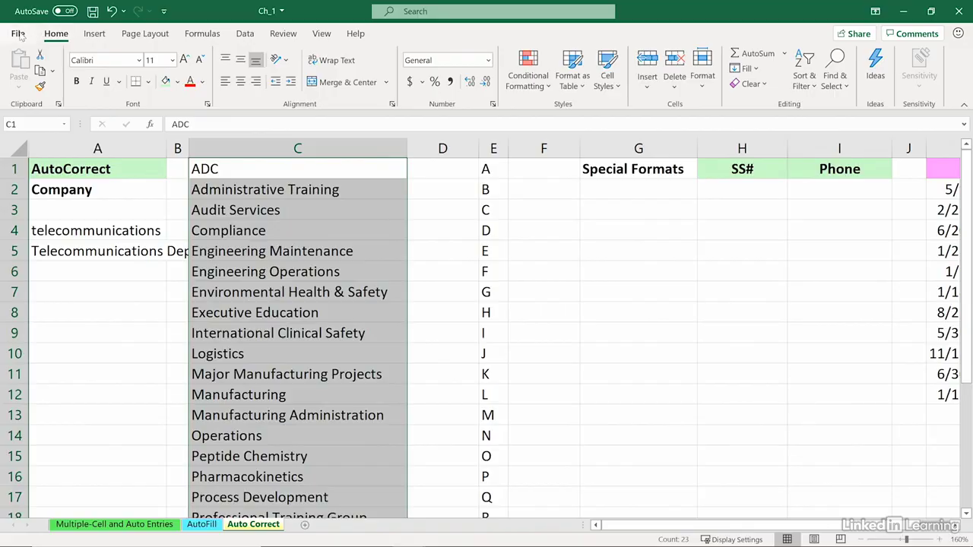
Import C1:C23 as a custom list through Options > Advanced > Edit Custom Lists
click(18, 34)
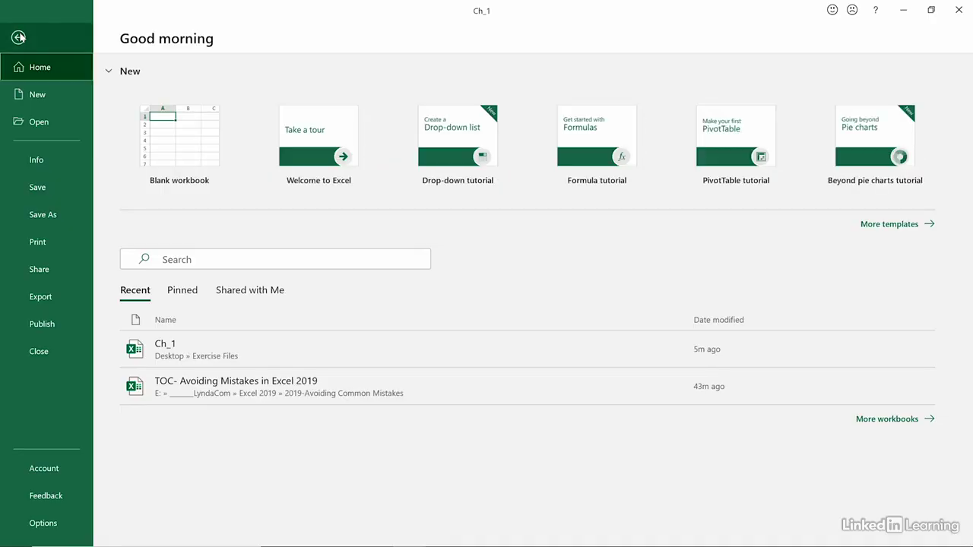
click(43, 523)
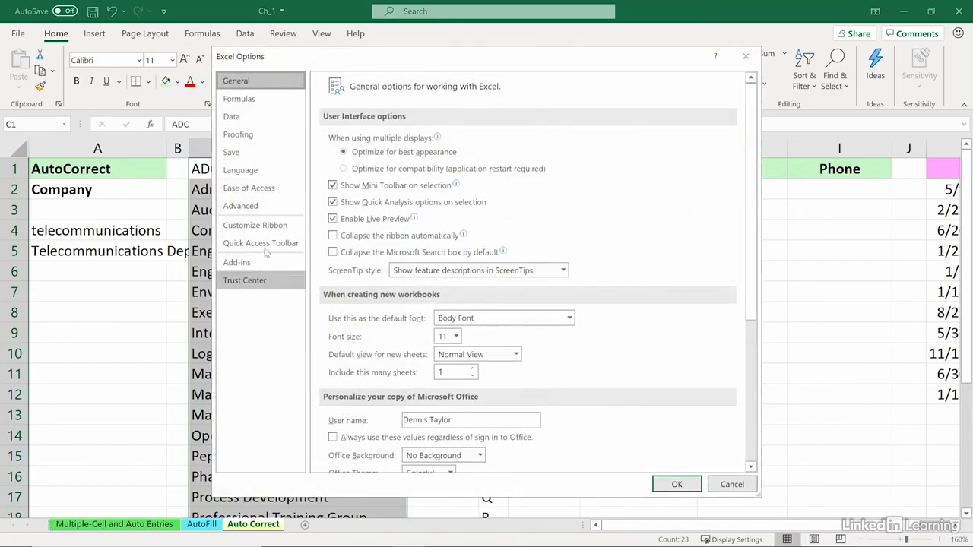
click(249, 208)
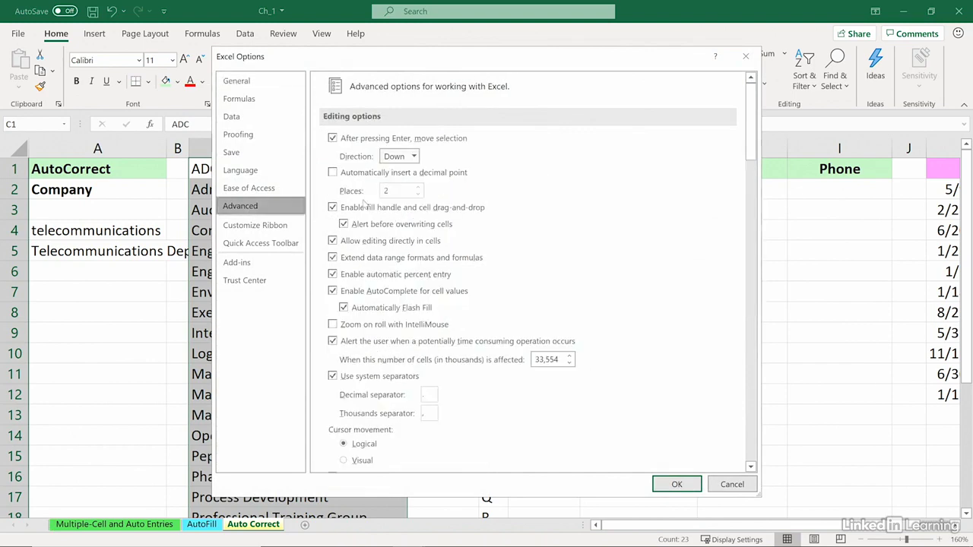
drag(751, 143, 772, 455)
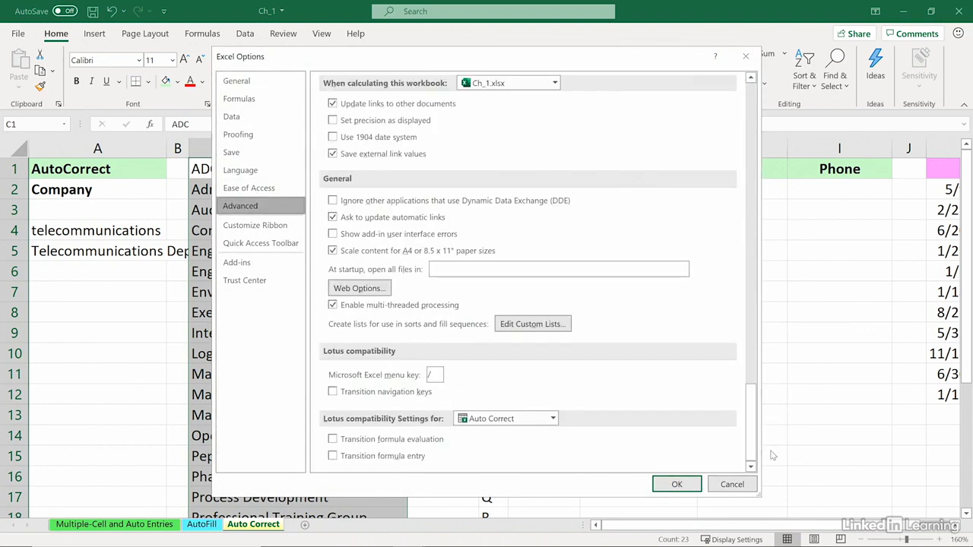
click(549, 325)
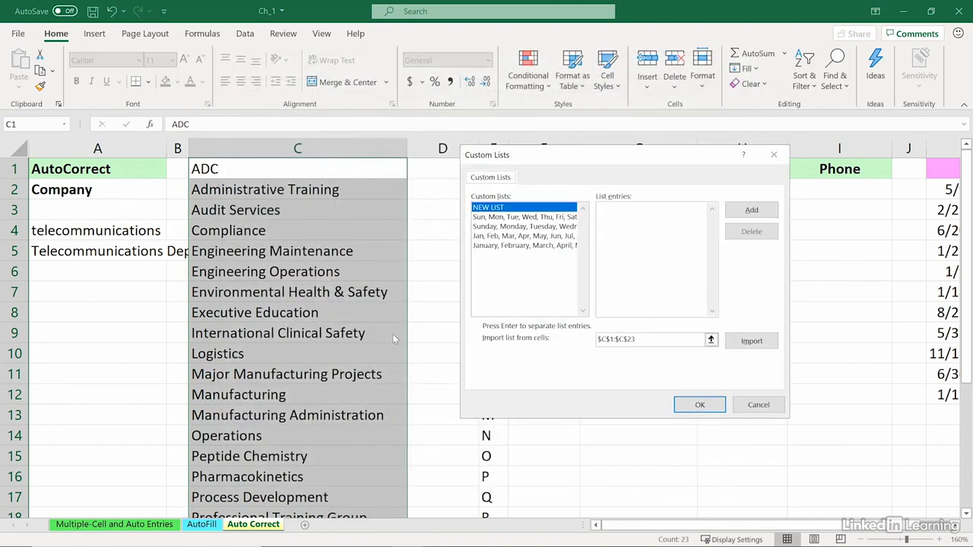
click(750, 342)
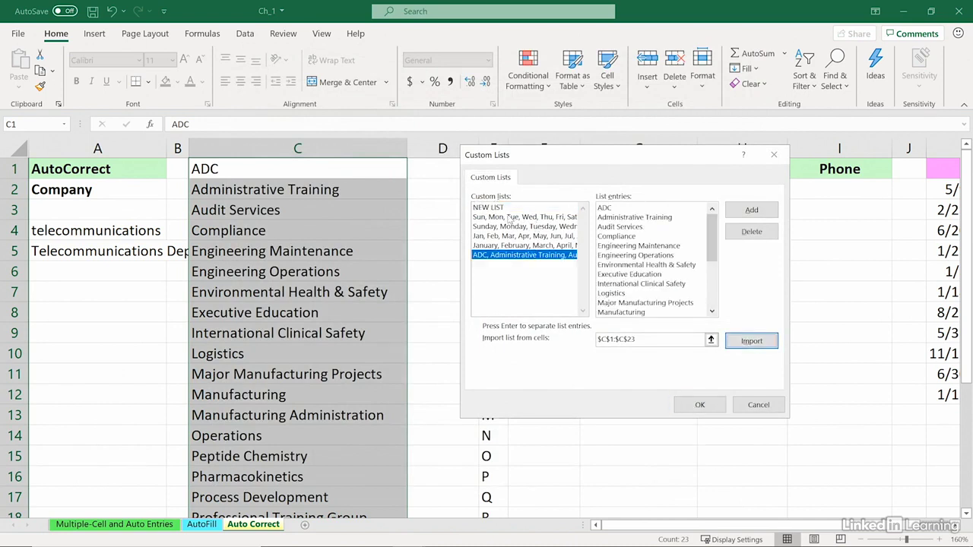
click(700, 406)
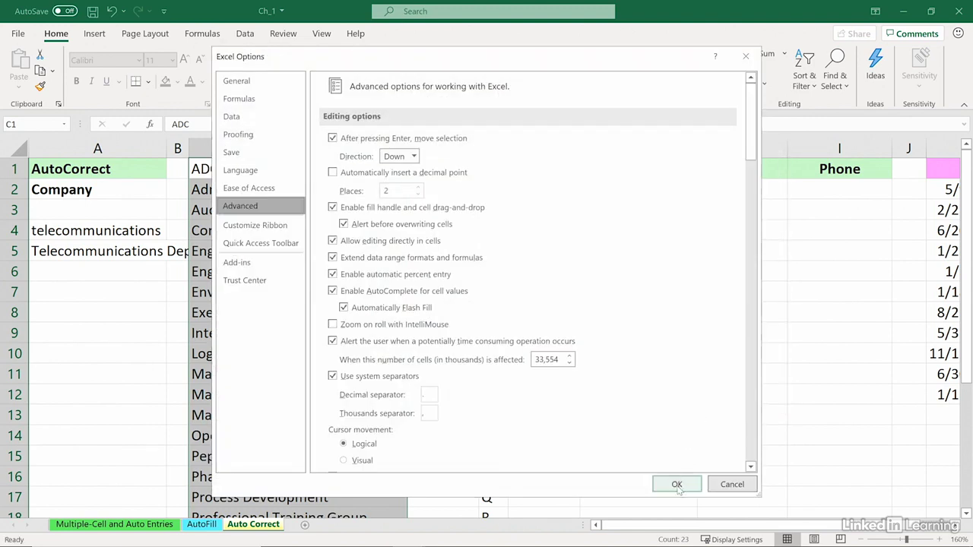
click(682, 484)
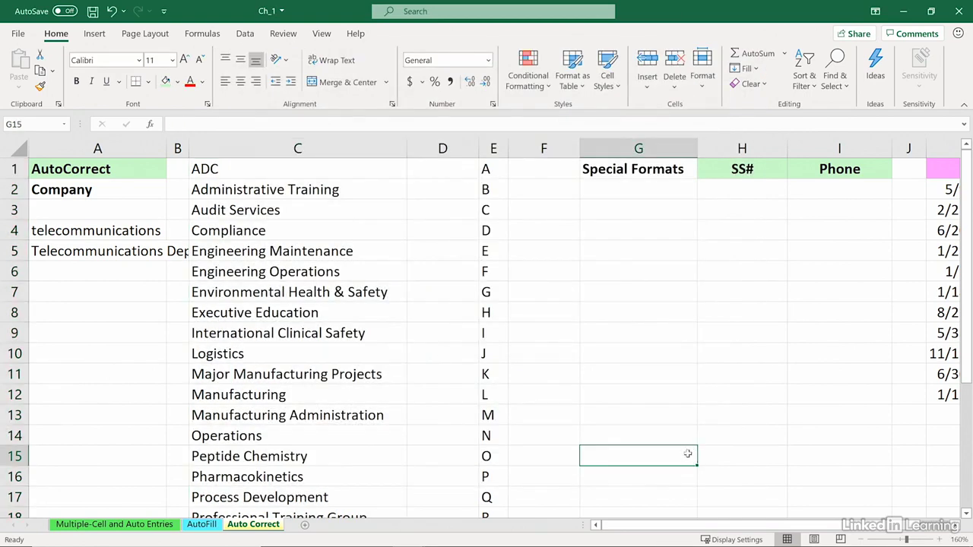
drag(624, 524, 652, 525)
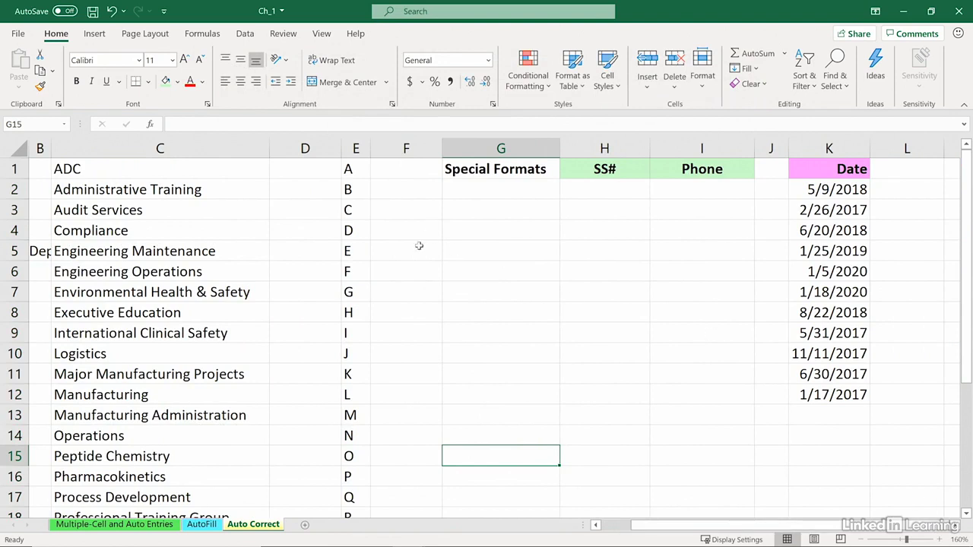
Fill the department list down column F from ADC and delete the repeated entries past row 23
click(396, 171)
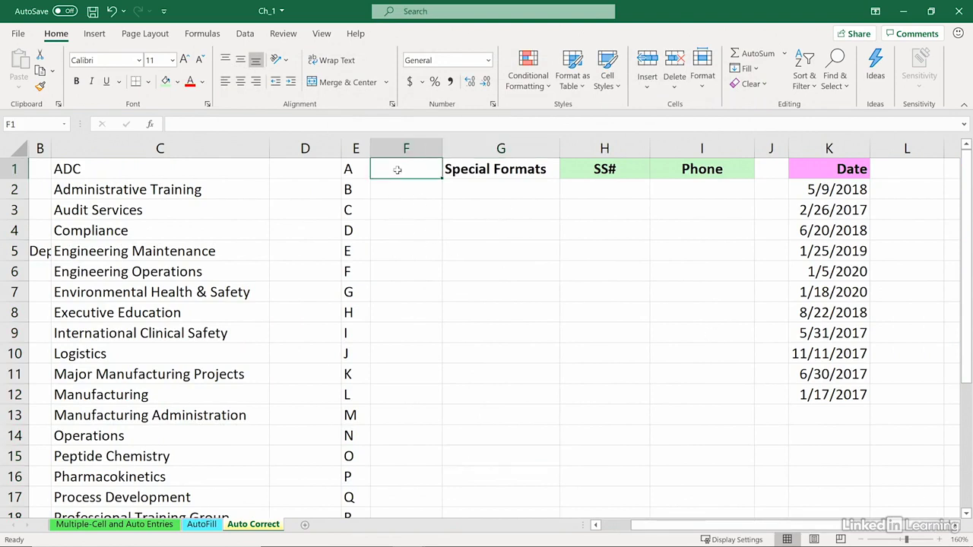
text(ADC)
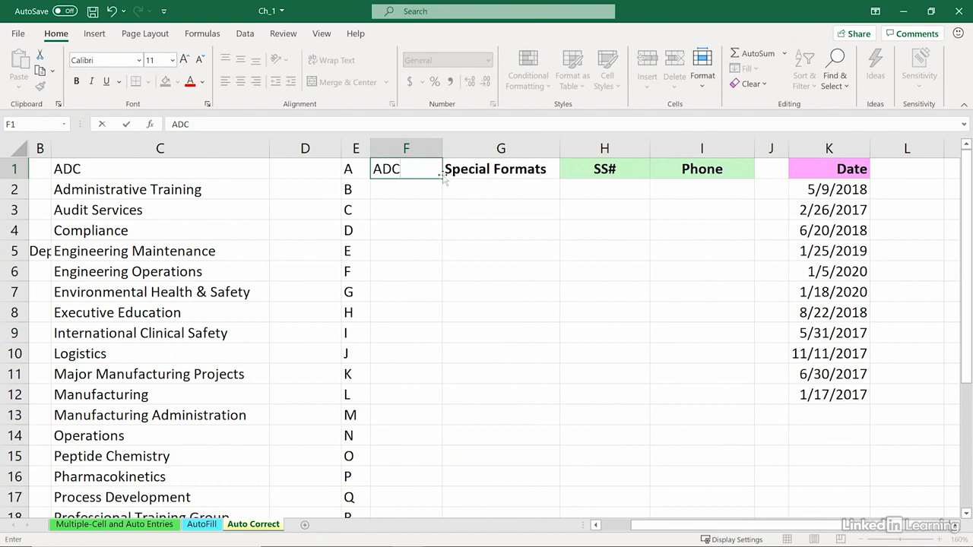
key(ctrl+Return)
drag(442, 181, 471, 477)
drag(423, 436, 423, 490)
key(Delete)
scroll(485, 423, up, 4)
Extend the lettered series down column E
drag(356, 167, 352, 301)
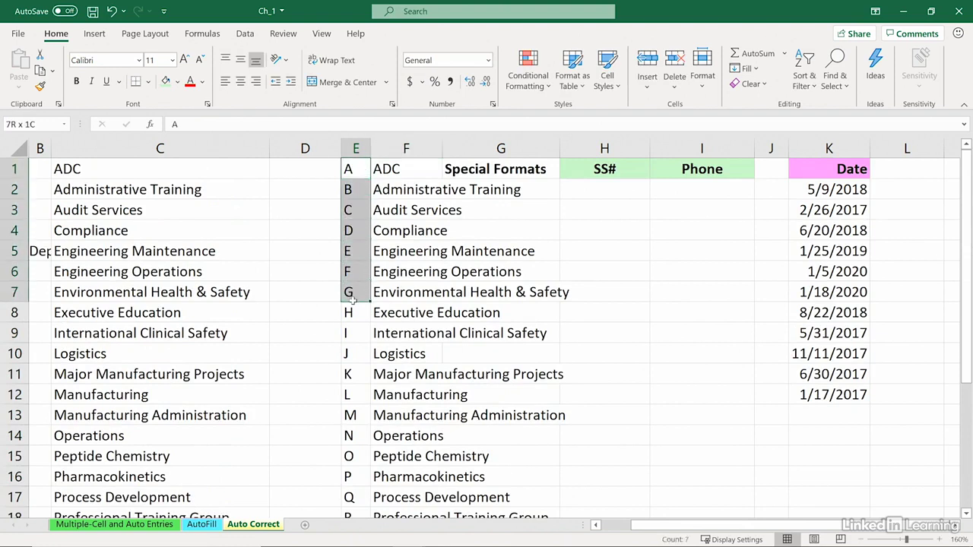
drag(352, 300, 358, 295)
click(352, 355)
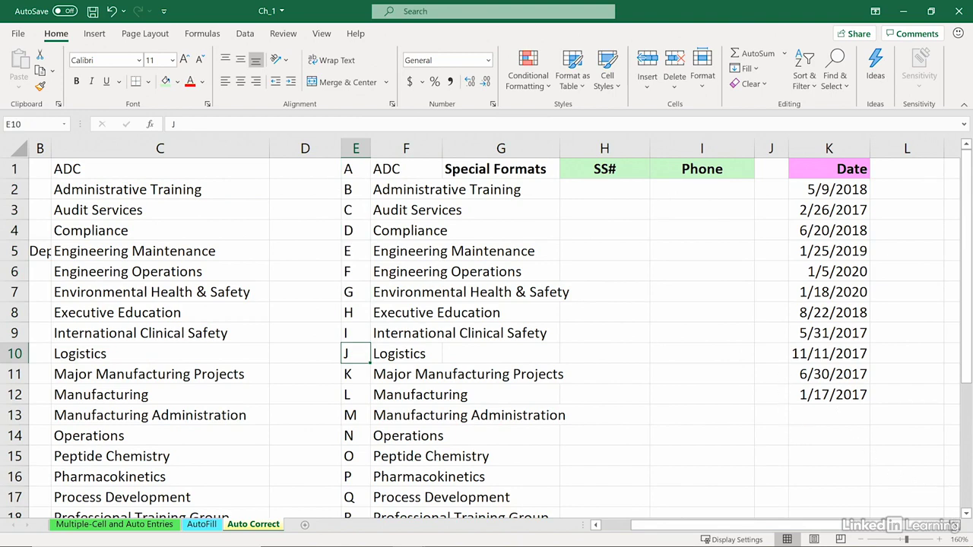
Widen column G beside the SS# and Phone headings
scroll(830, 391, right, 2)
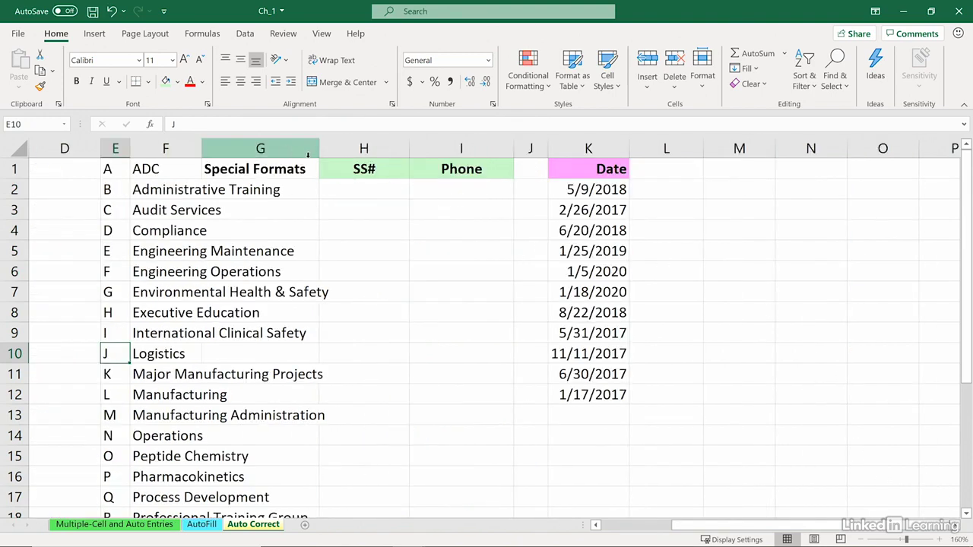
drag(311, 152, 378, 149)
click(423, 171)
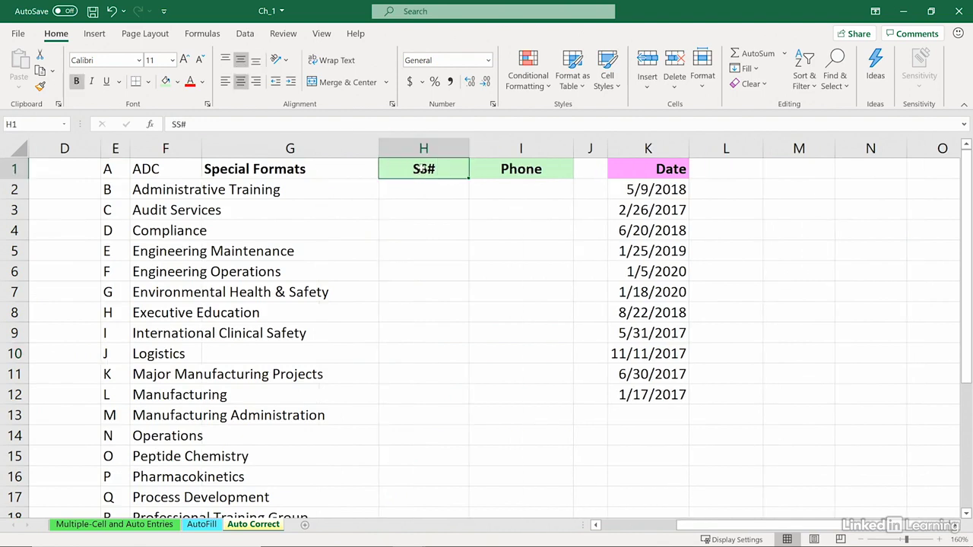
click(516, 171)
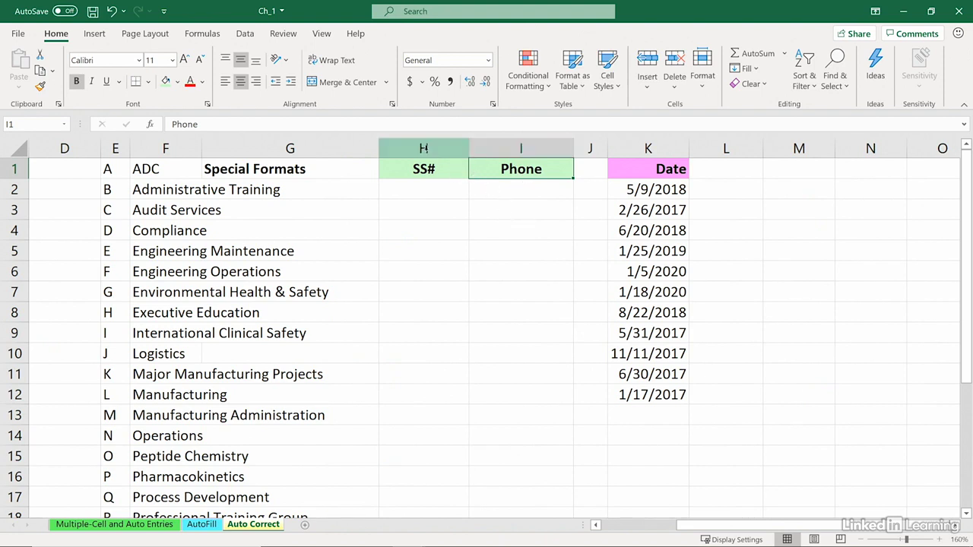
Apply the Special > Social Security Number format to column H
right_click(423, 148)
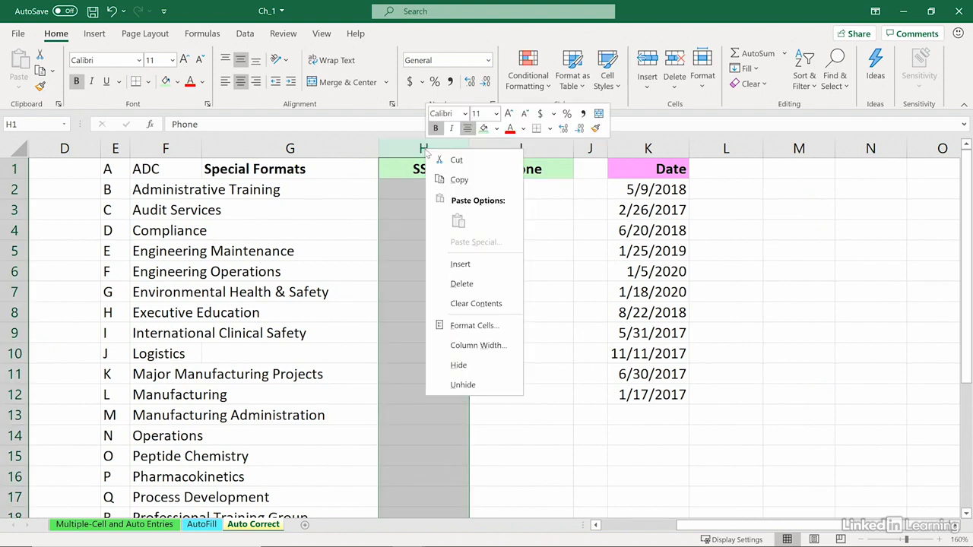
click(462, 325)
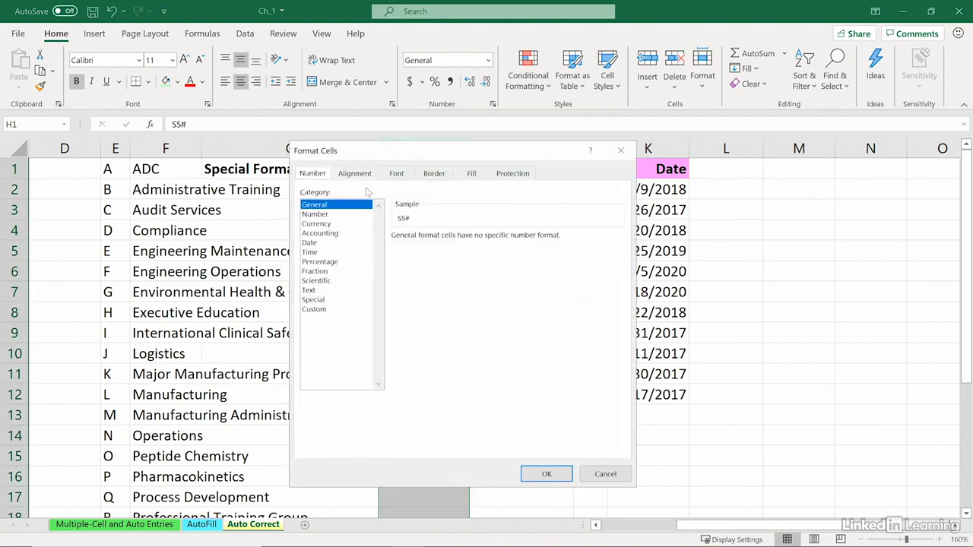
click(323, 301)
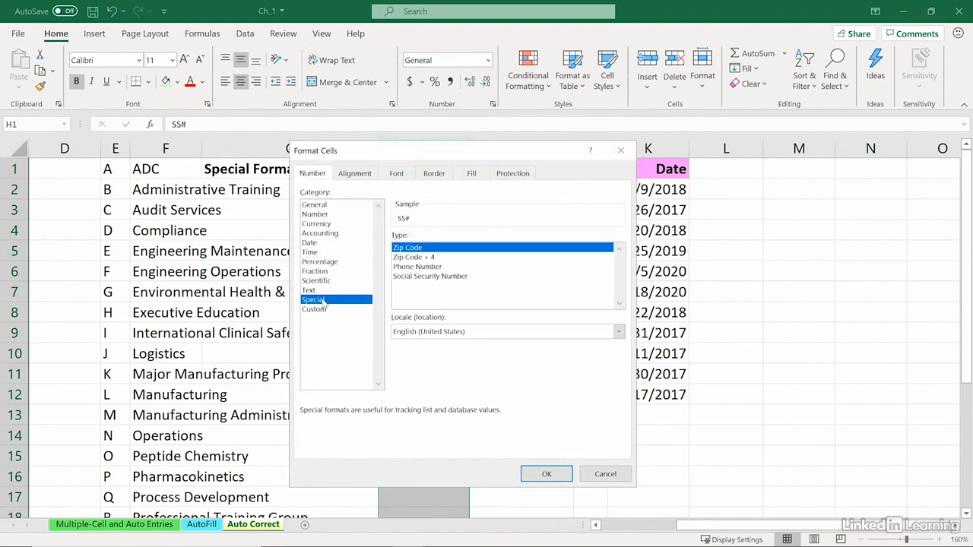
click(409, 278)
click(547, 474)
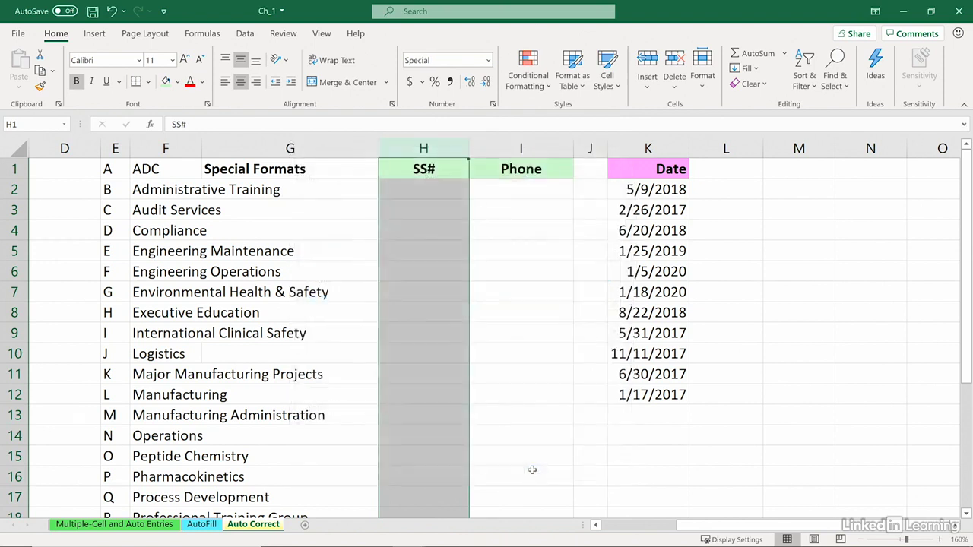
click(432, 190)
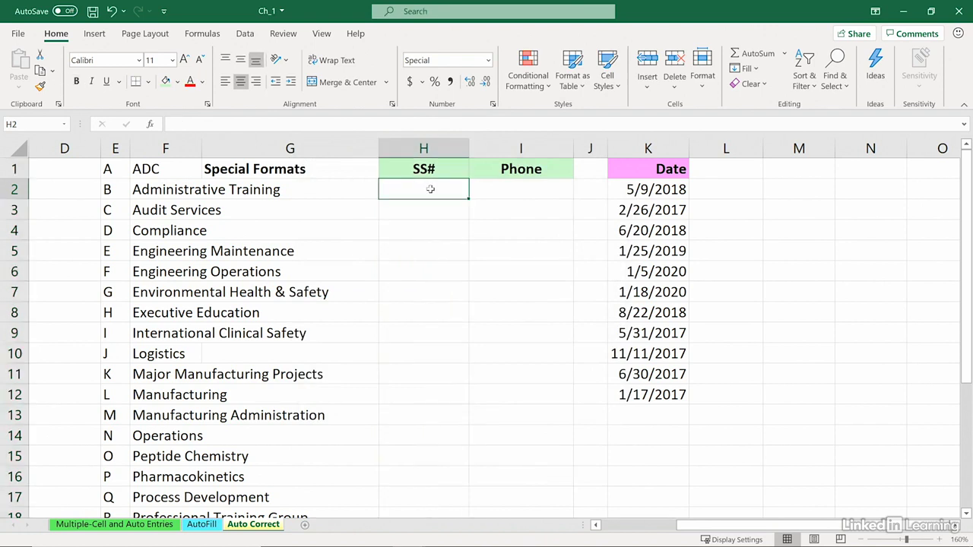
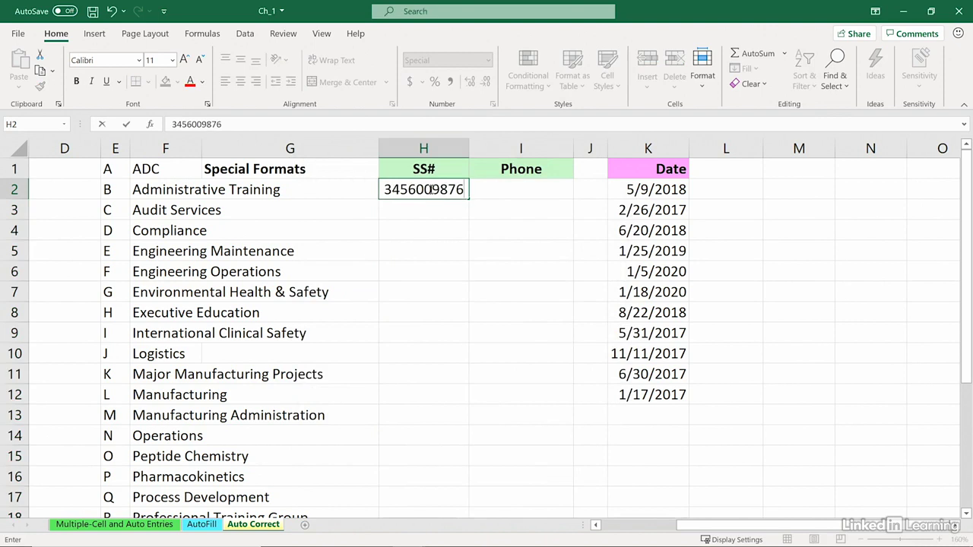
Enter a Social Security number in H2 and widen column H so it displays with dashes
key(Return)
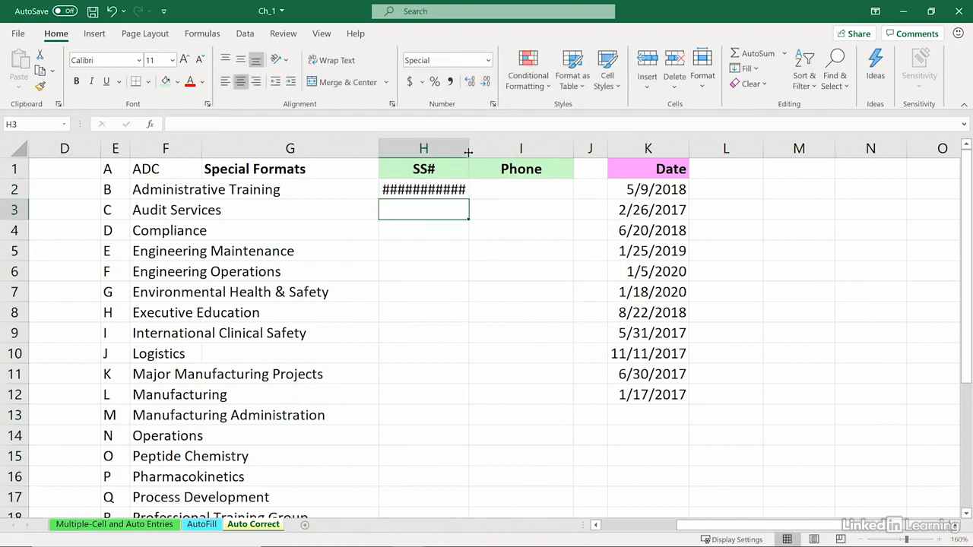
double_click(468, 149)
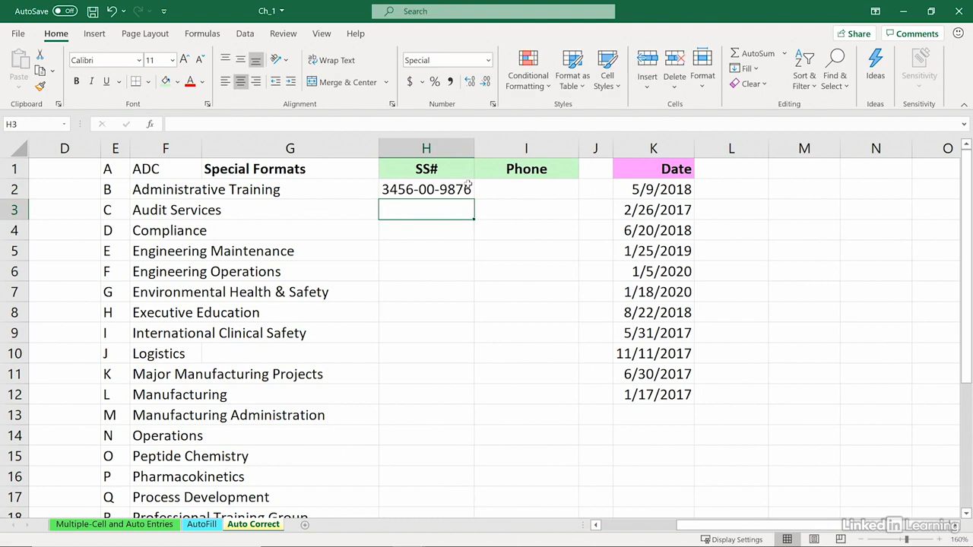
drag(474, 148, 481, 149)
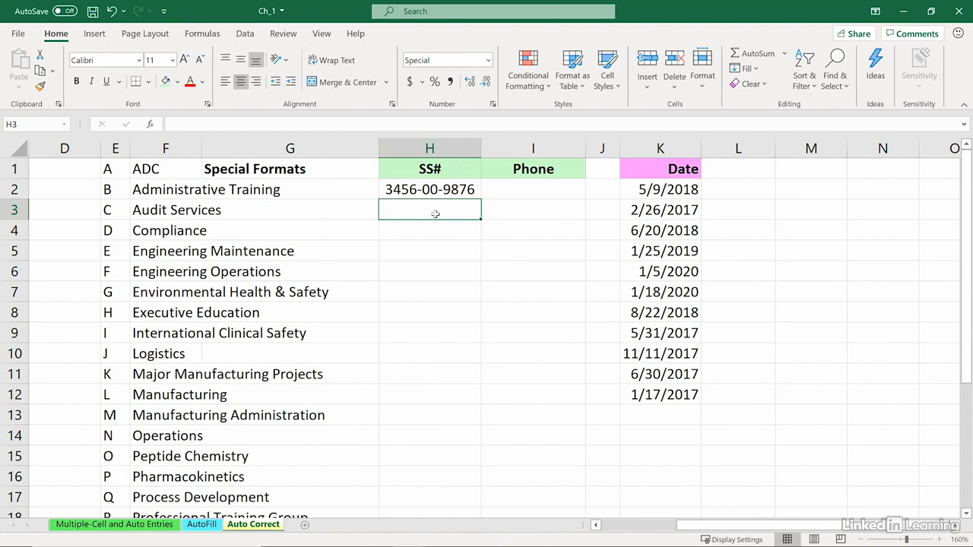
click(432, 190)
double_click(432, 190)
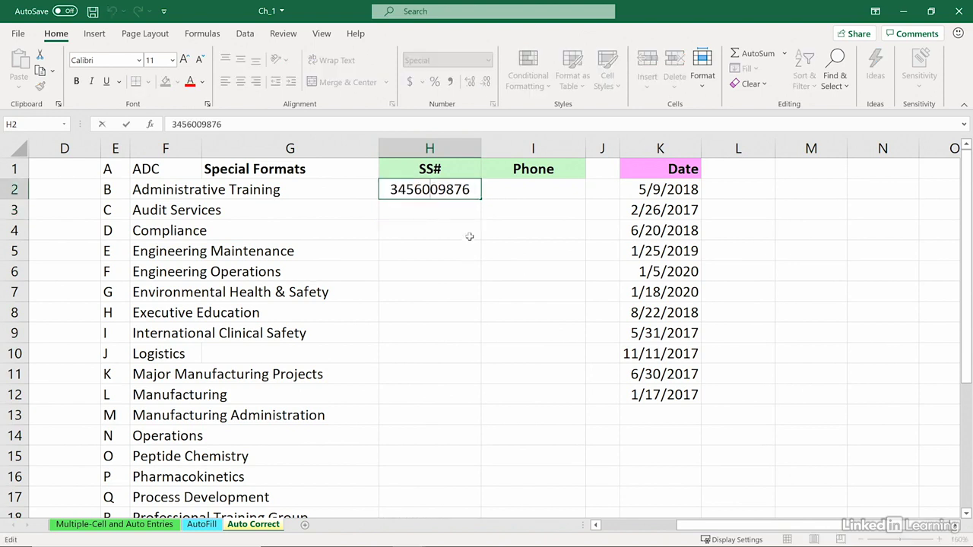
key(ctrl+Return)
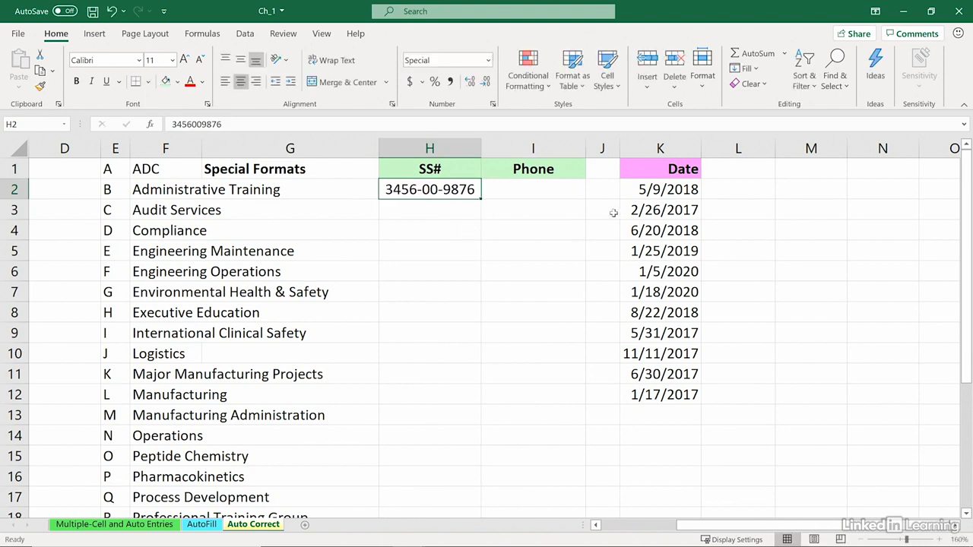
Widen column I and enter a ten-digit phone number in I2
click(561, 187)
drag(585, 148, 605, 148)
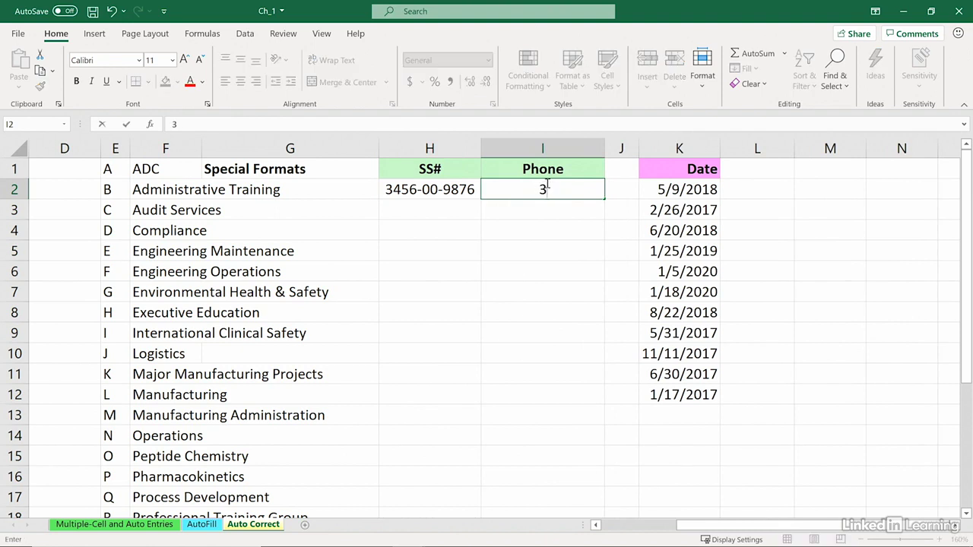
key(Return)
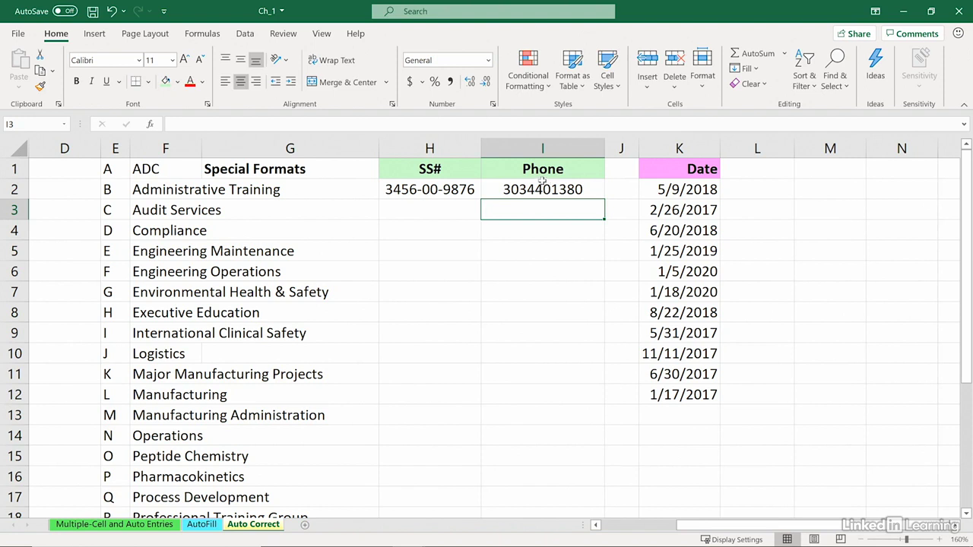
Apply the Special > Phone Number format to column I
click(540, 148)
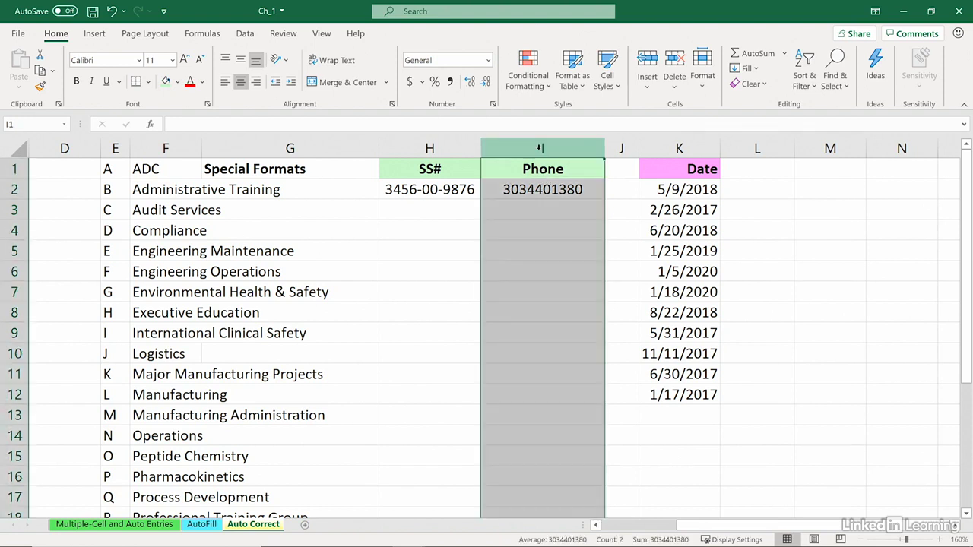
right_click(541, 149)
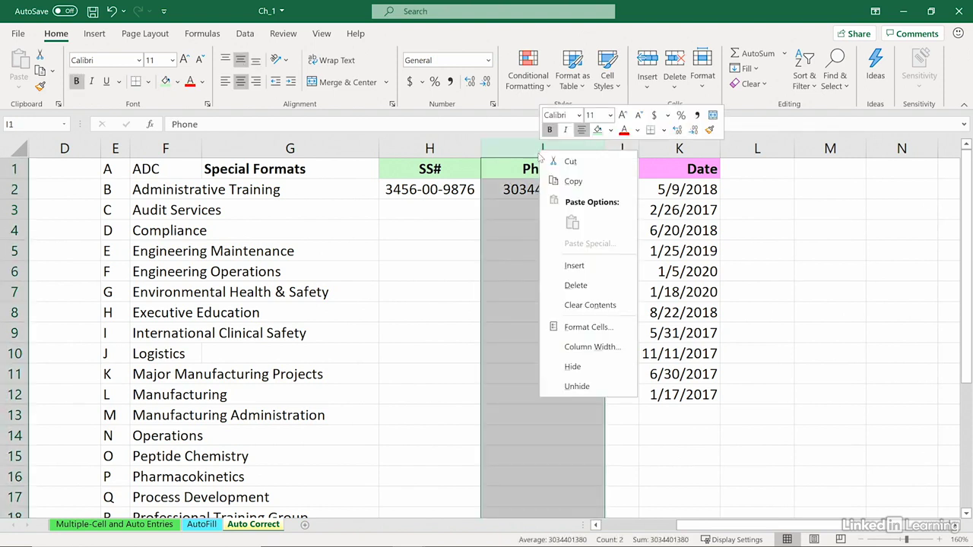
click(572, 328)
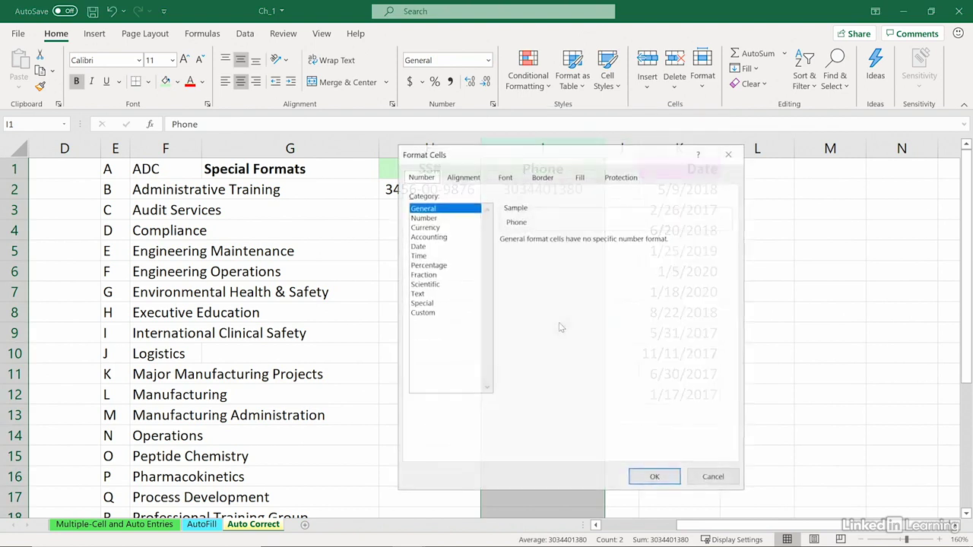
click(430, 303)
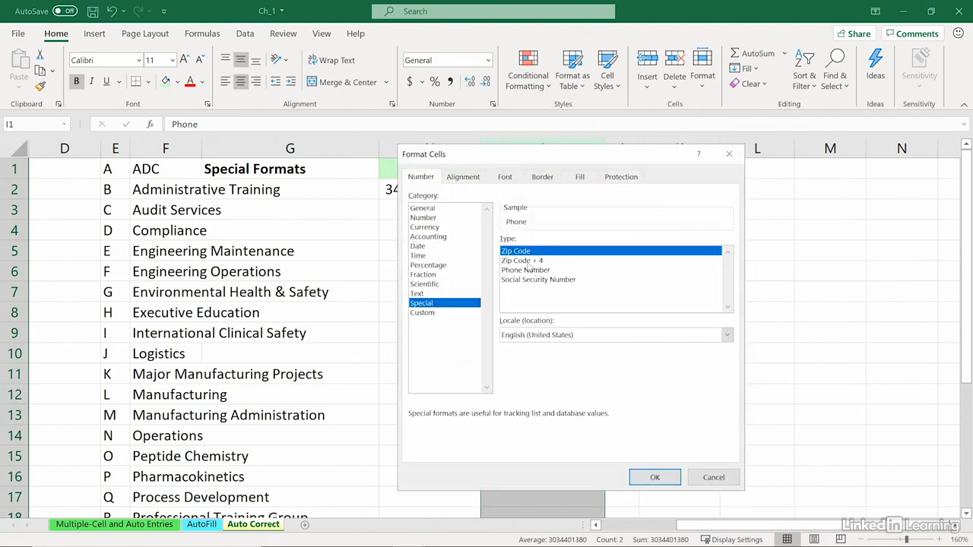
click(531, 271)
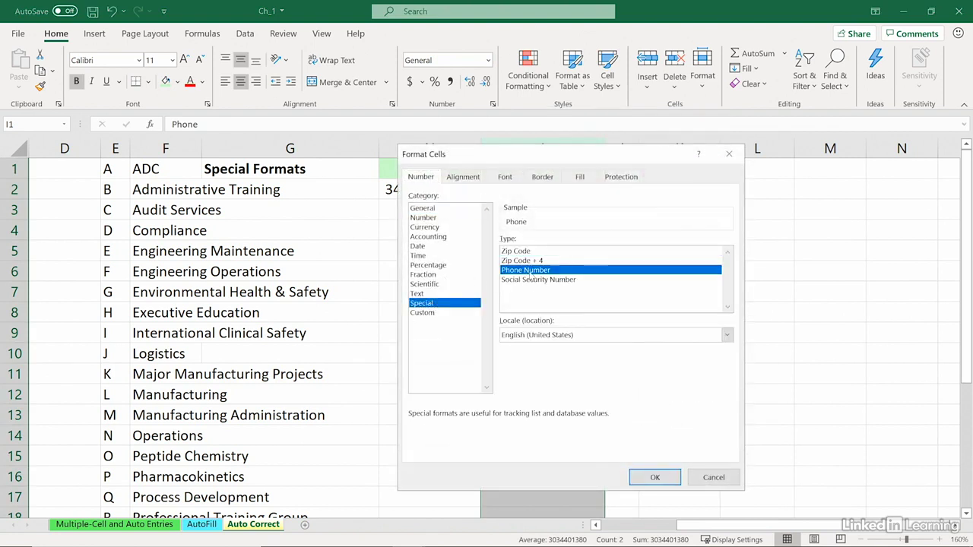
click(654, 478)
click(552, 186)
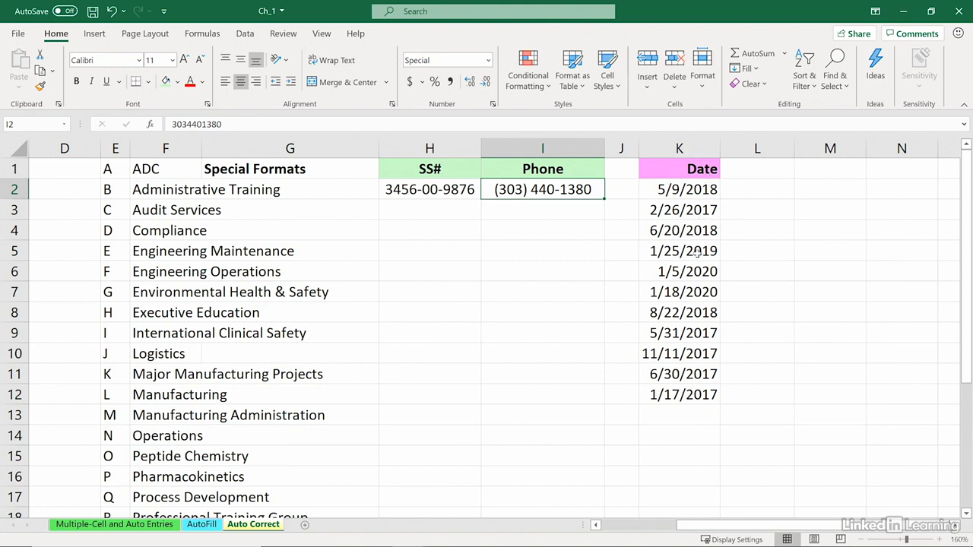
Change K10 from 11/11/2017 to 11/31/2017 and widen the Date column K
click(666, 351)
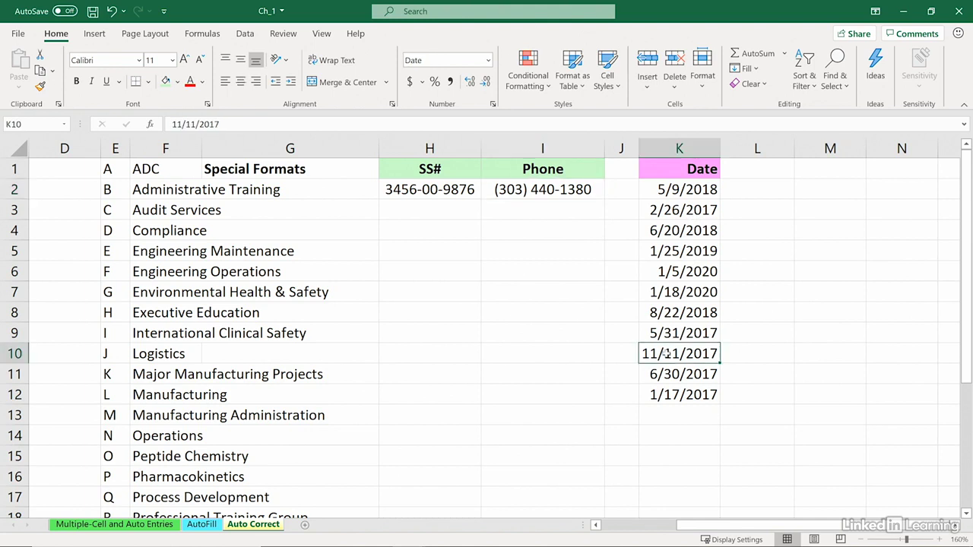
double_click(665, 352)
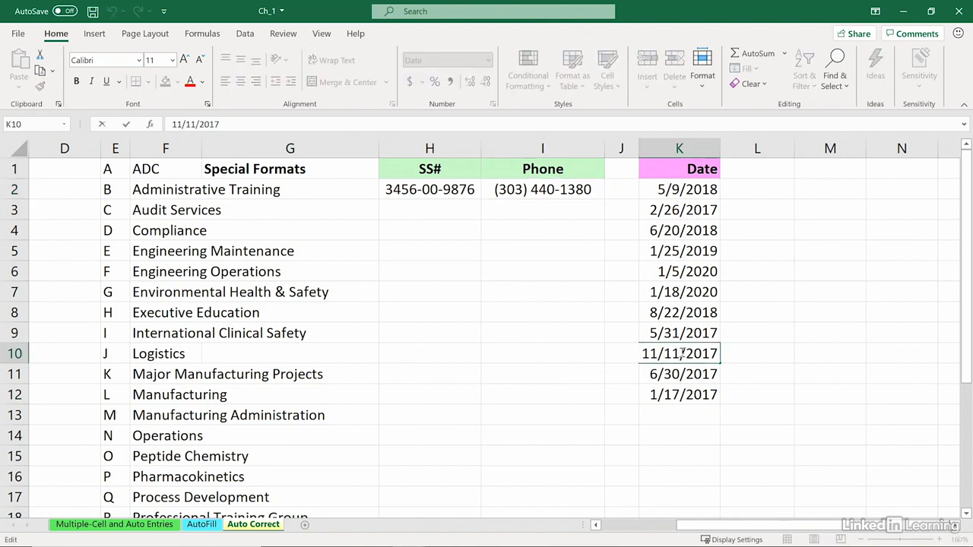
drag(681, 353, 663, 353)
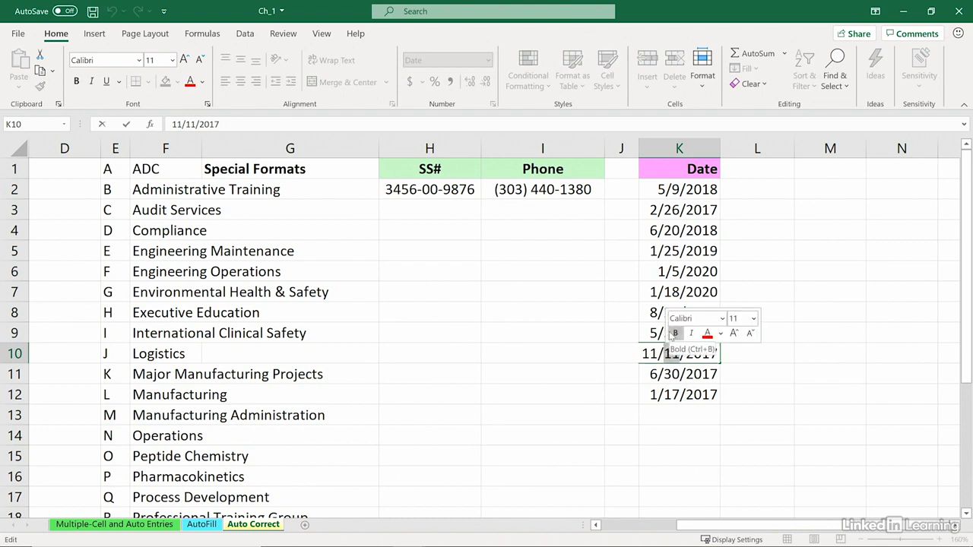
text(31)
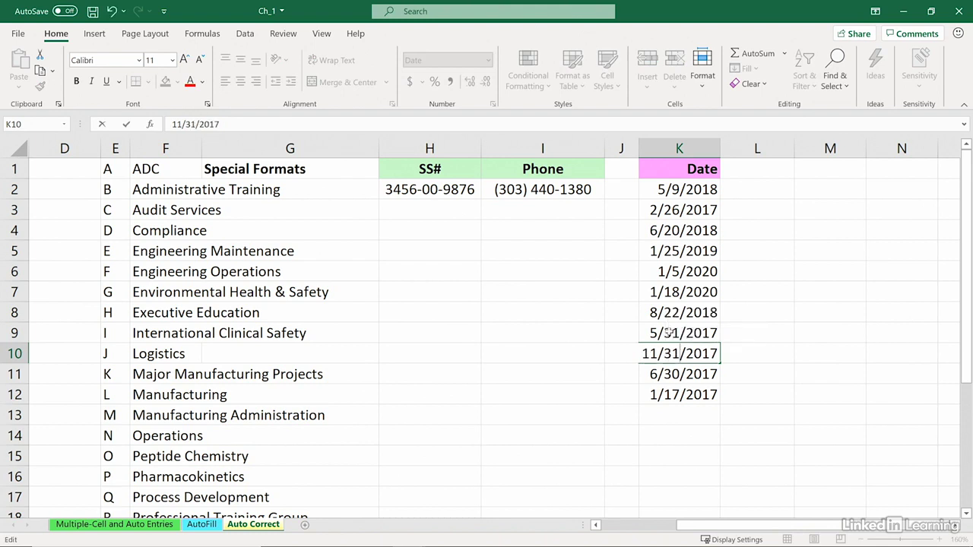
key(Return)
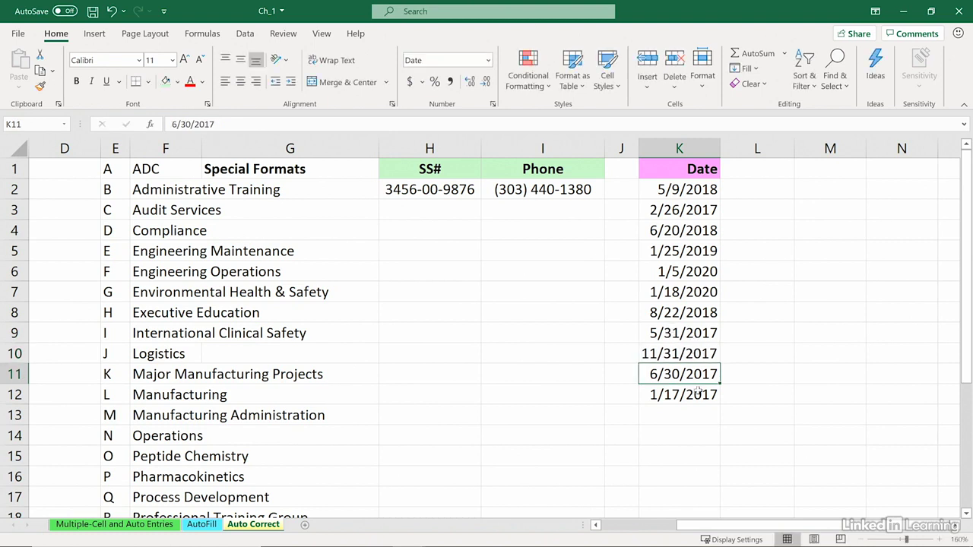
drag(720, 150, 751, 150)
click(707, 351)
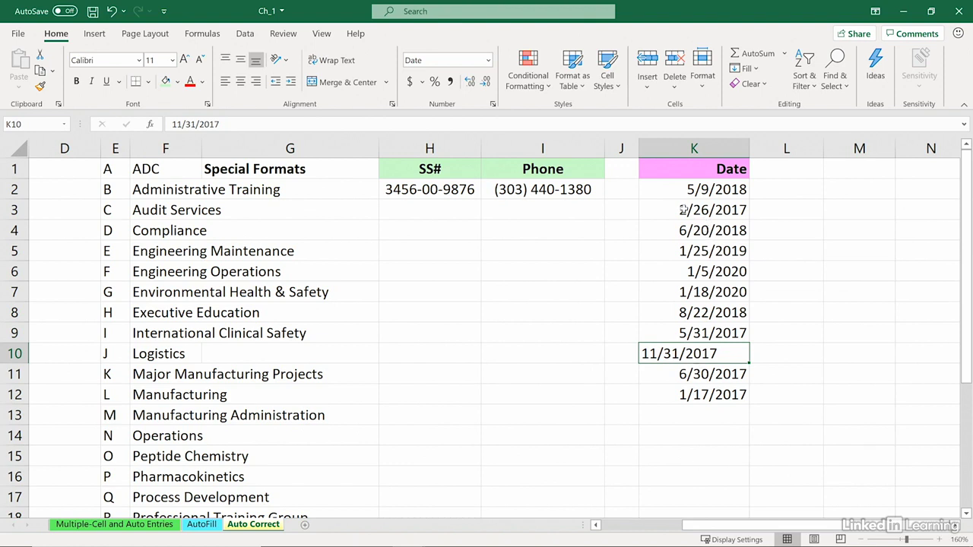
Change K3 from 2/26/2017 to the invalid date 2/29/2017
double_click(682, 210)
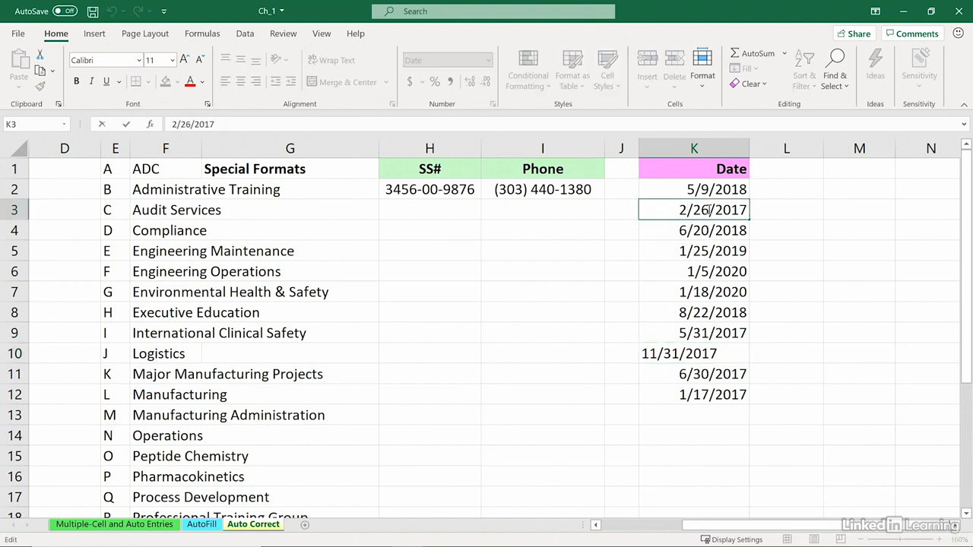
drag(708, 209, 701, 210)
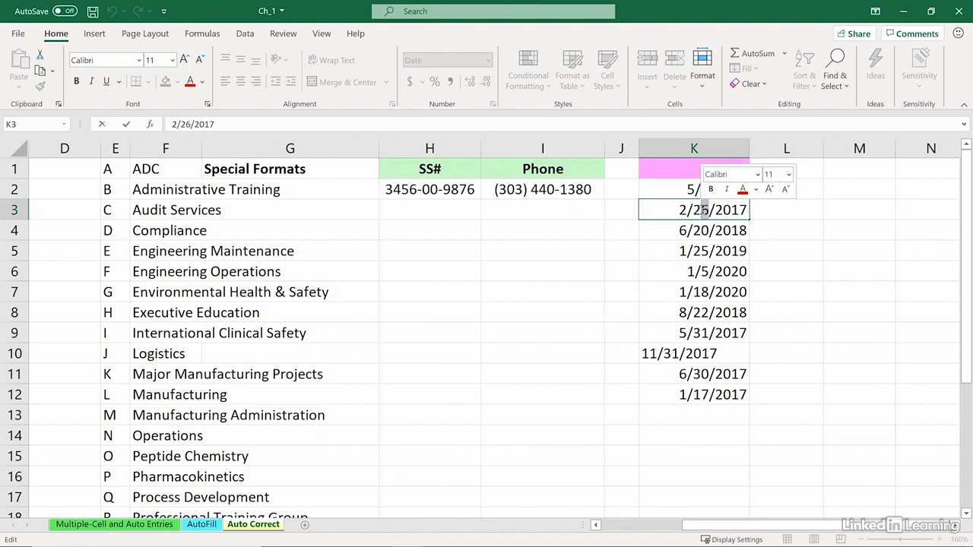
text(9)
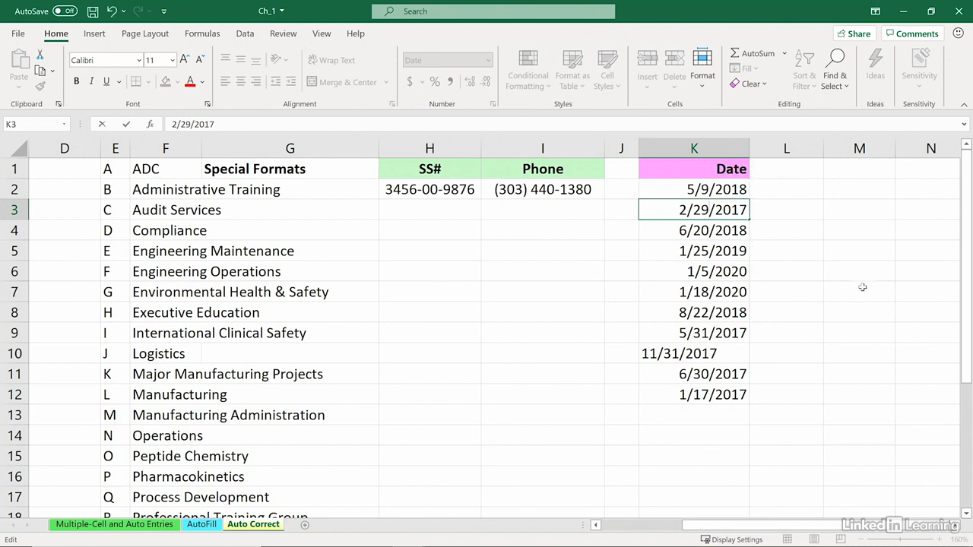
key(Return)
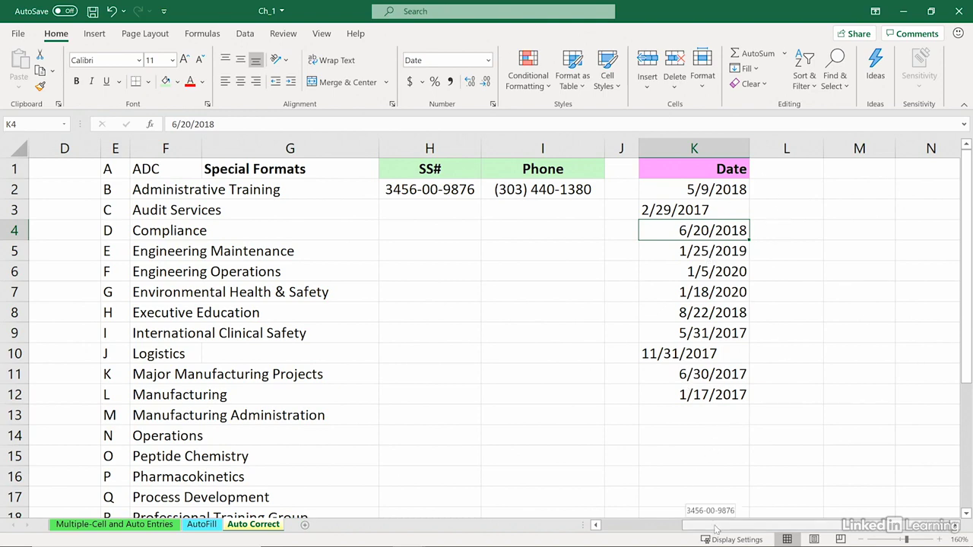
drag(715, 530, 631, 530)
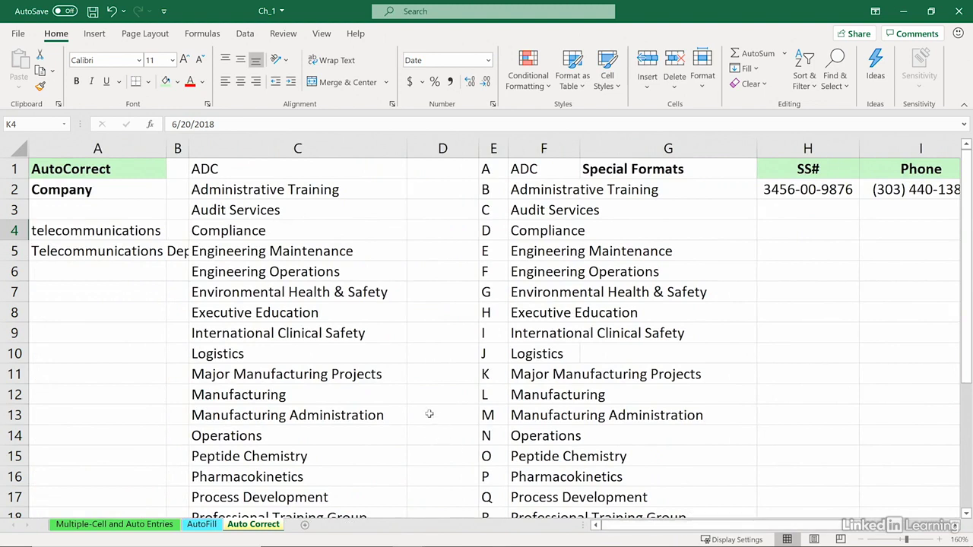